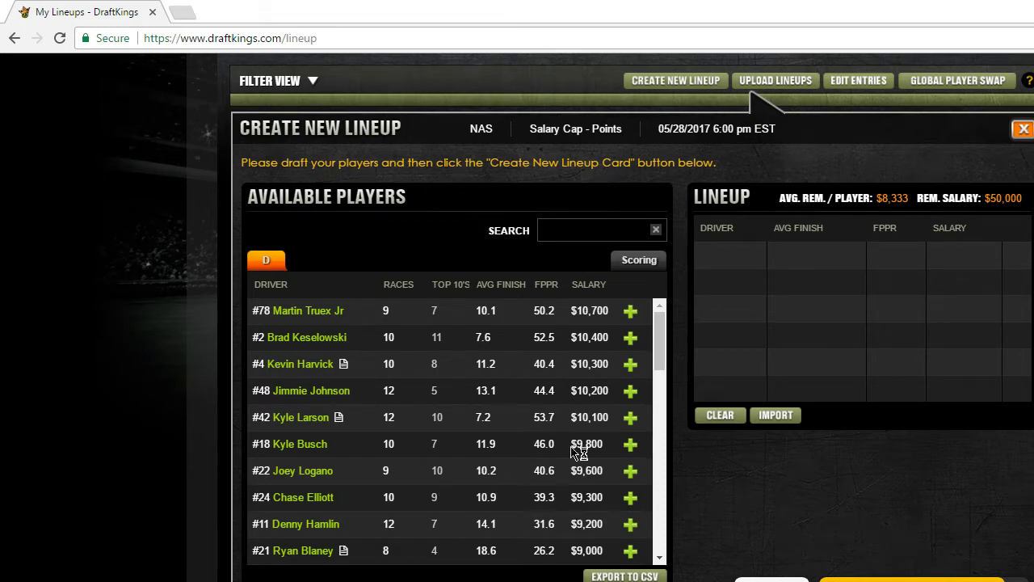
Add drivers Kyle Larson, Kyle Busch and Corey Lajoie to the new NASCAR lineup.
{"action": "left_click", "coordinate": [632, 419]}
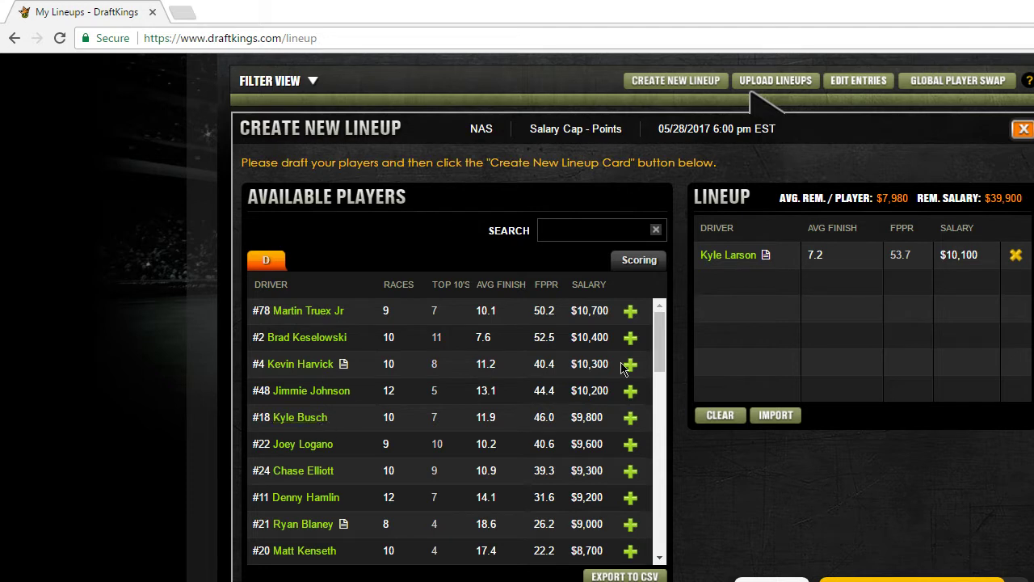
{"action": "left_click", "coordinate": [631, 421]}
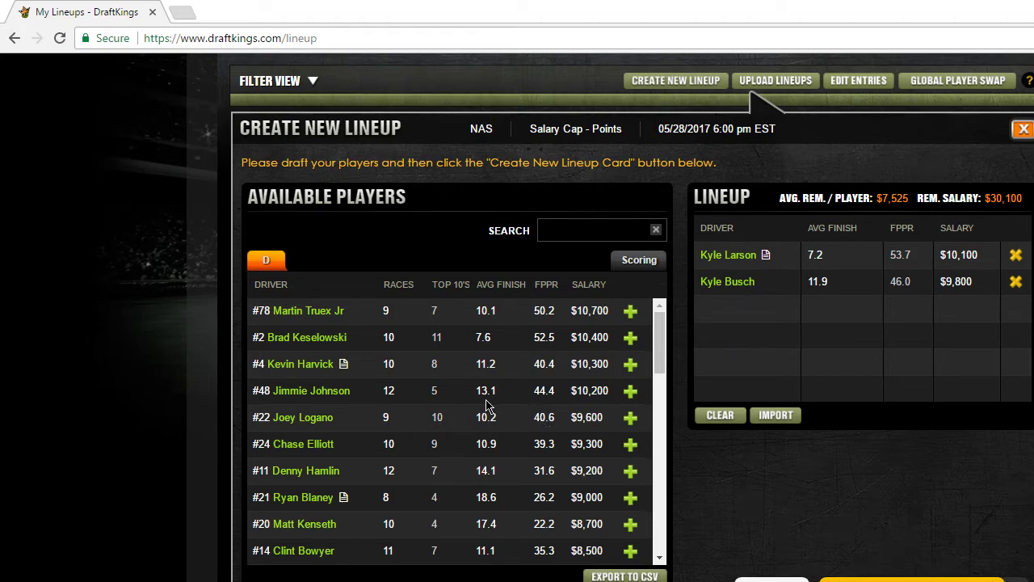
{"action": "scroll", "coordinate": [485, 436], "scroll_direction": "down", "scroll_amount": 6}
{"action": "scroll", "coordinate": [497, 465], "scroll_direction": "down", "scroll_amount": 3}
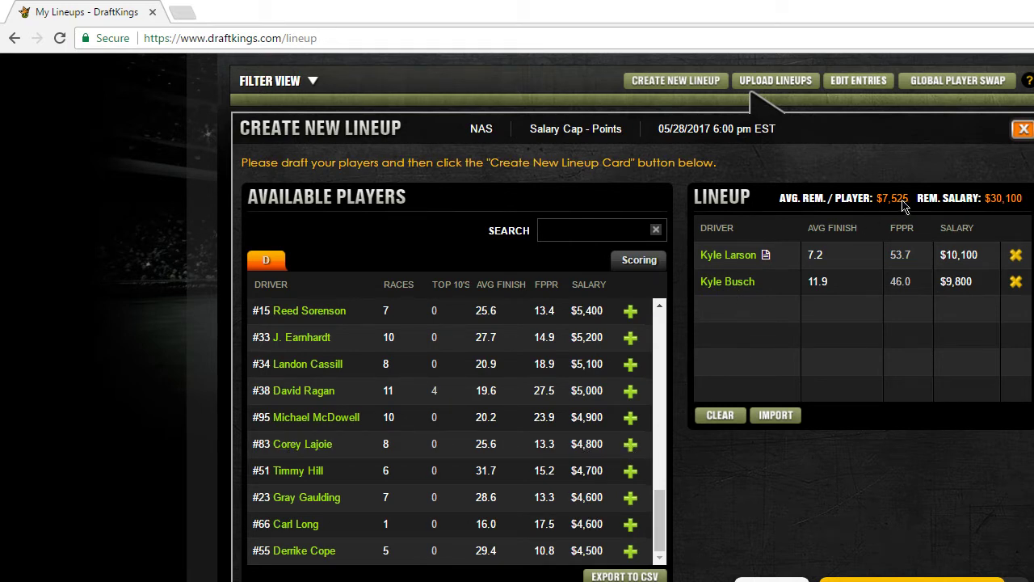
{"action": "left_click", "coordinate": [630, 444]}
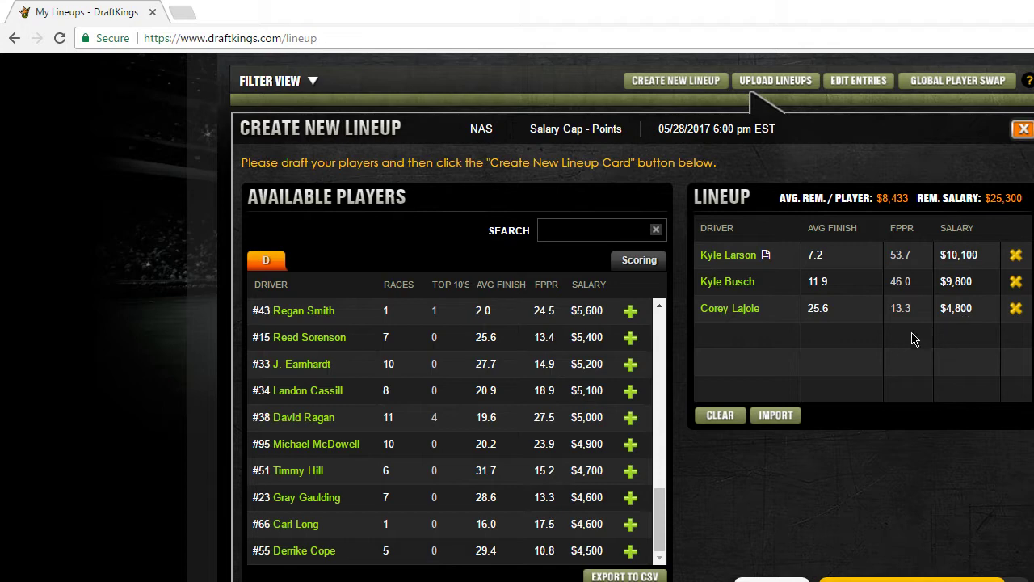
Add Jimmie Johnson to the lineup as the fourth driver.
{"action": "scroll", "coordinate": [552, 402], "scroll_direction": "up", "scroll_amount": 1}
{"action": "scroll", "coordinate": [550, 402], "scroll_direction": "up", "scroll_amount": 10}
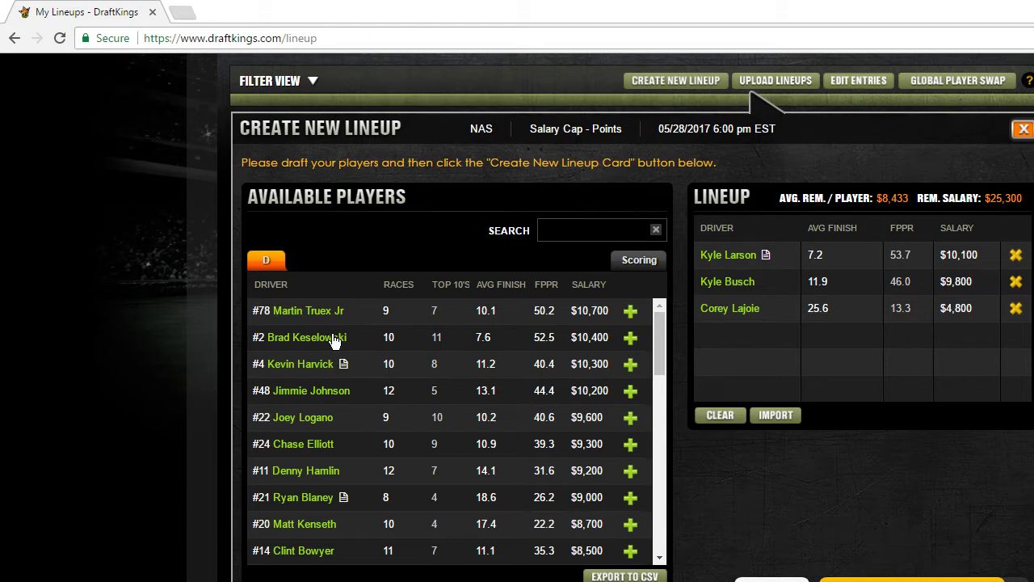
{"action": "left_click", "coordinate": [631, 391]}
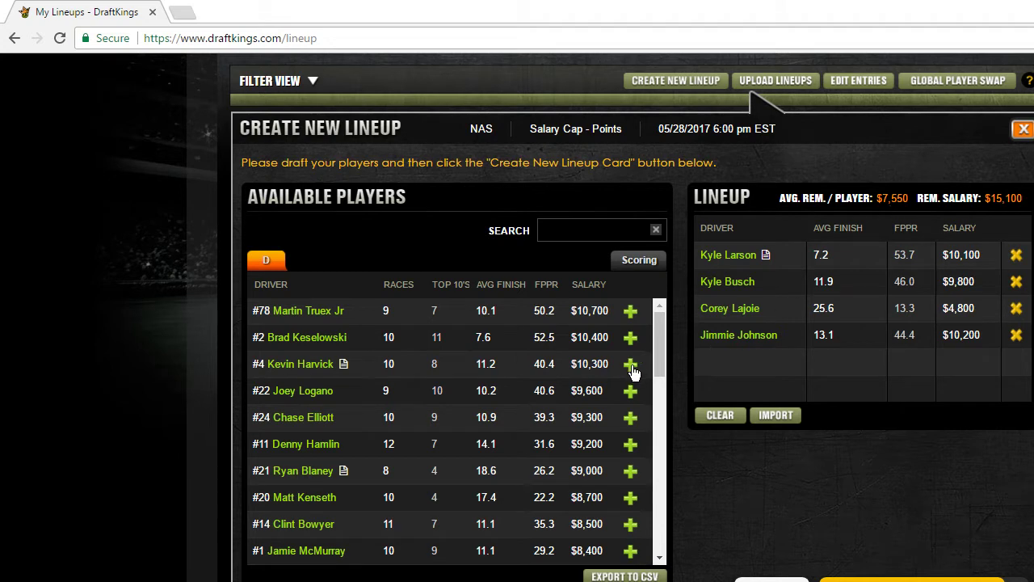
Compare the average finish, FPPR and salary of the remaining upper and mid-priced drivers in the available players list.
{"action": "left_click_drag", "start_coordinate": [665, 358], "coordinate": [660, 411]}
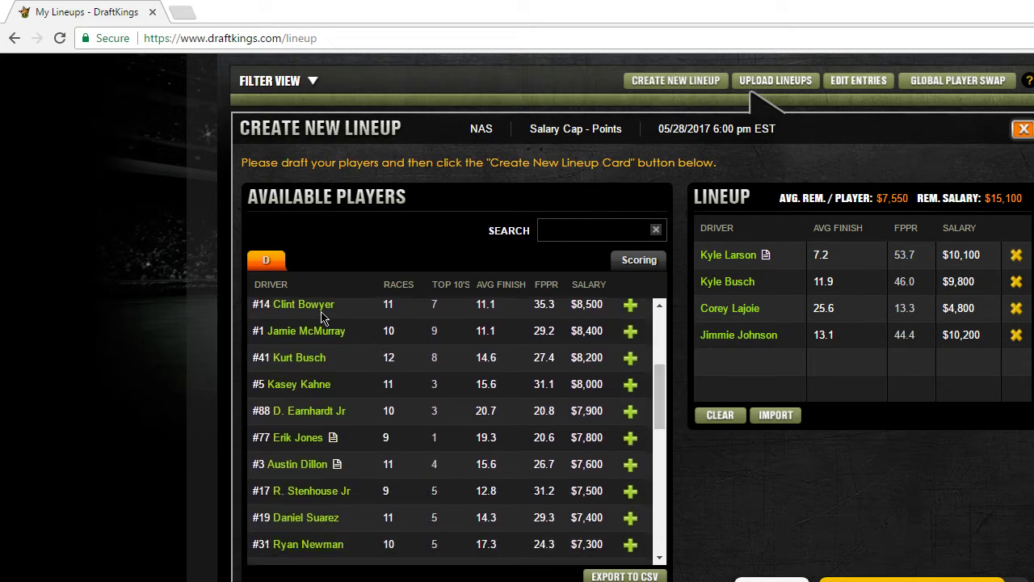
{"action": "scroll", "coordinate": [399, 358], "scroll_direction": "up", "scroll_amount": 1}
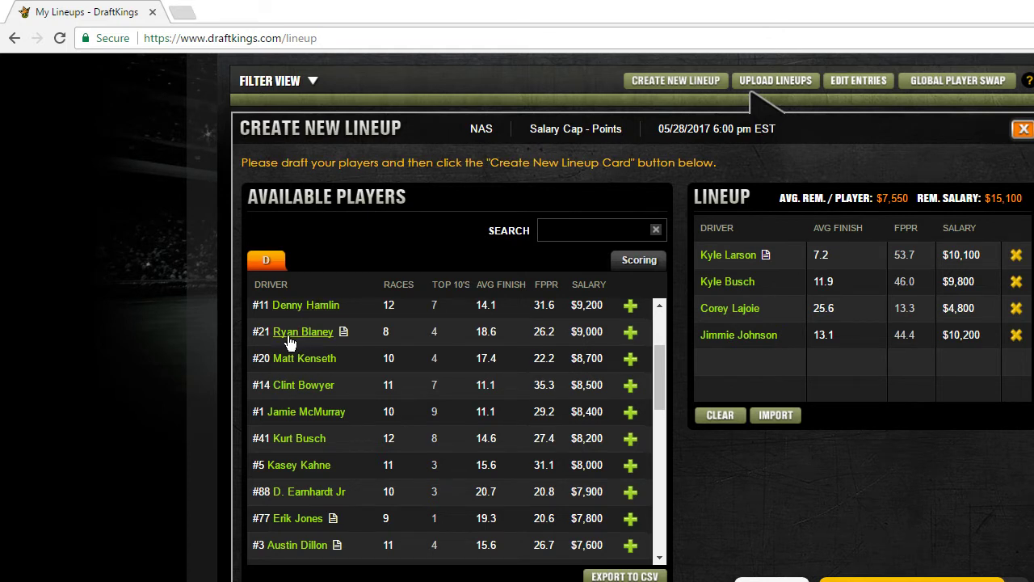
{"action": "scroll", "coordinate": [192, 346], "scroll_direction": "up", "scroll_amount": 1}
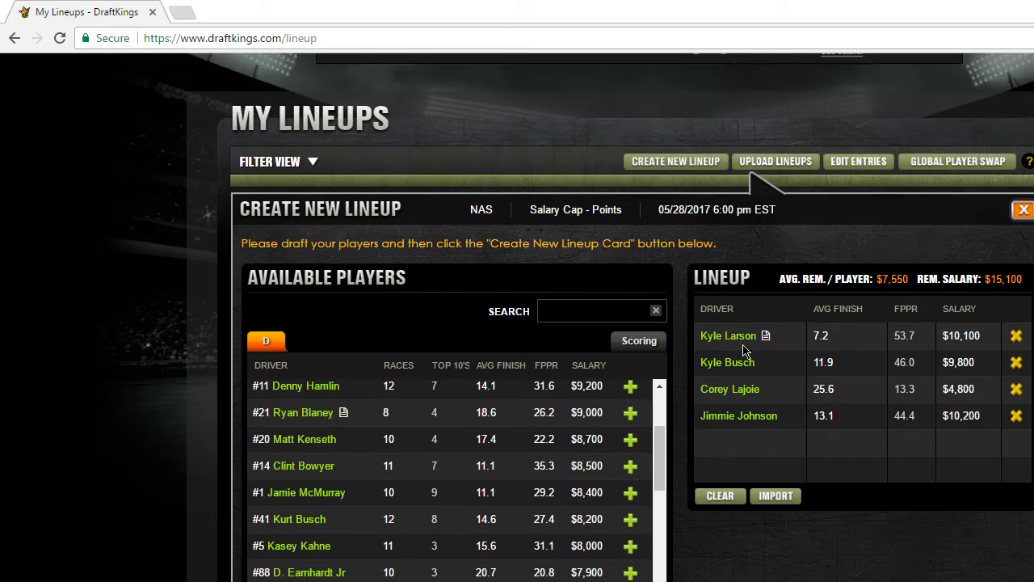
{"action": "scroll", "coordinate": [630, 461], "scroll_direction": "down", "scroll_amount": 1}
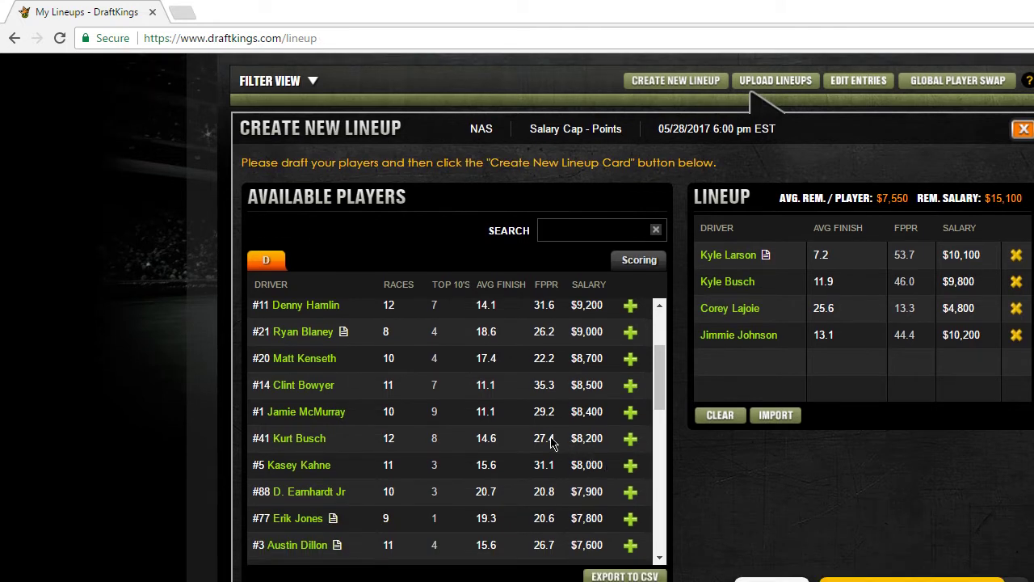
{"action": "scroll", "coordinate": [549, 441], "scroll_direction": "up", "scroll_amount": 1}
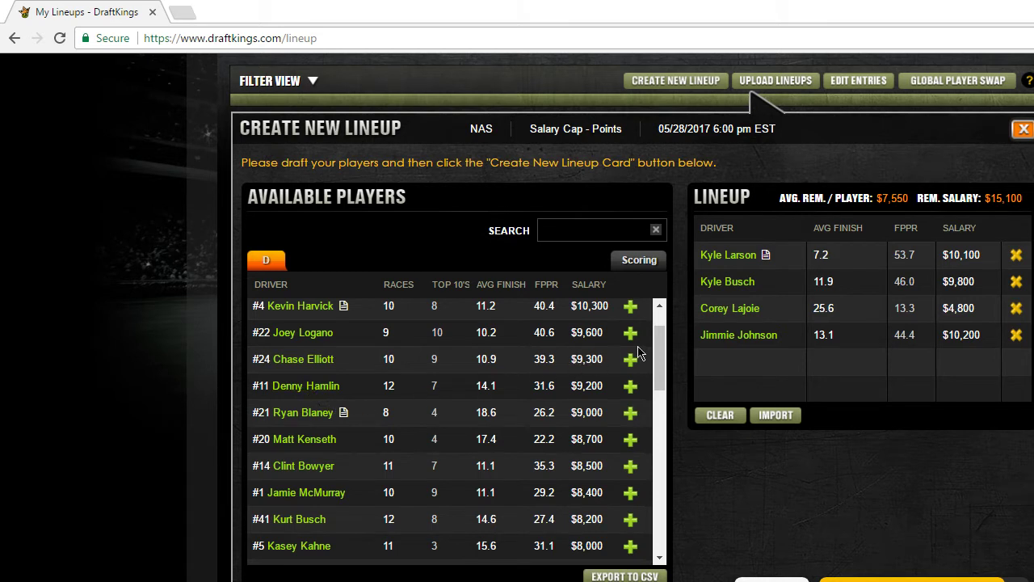
{"action": "scroll", "coordinate": [662, 347], "scroll_direction": "down", "scroll_amount": 1}
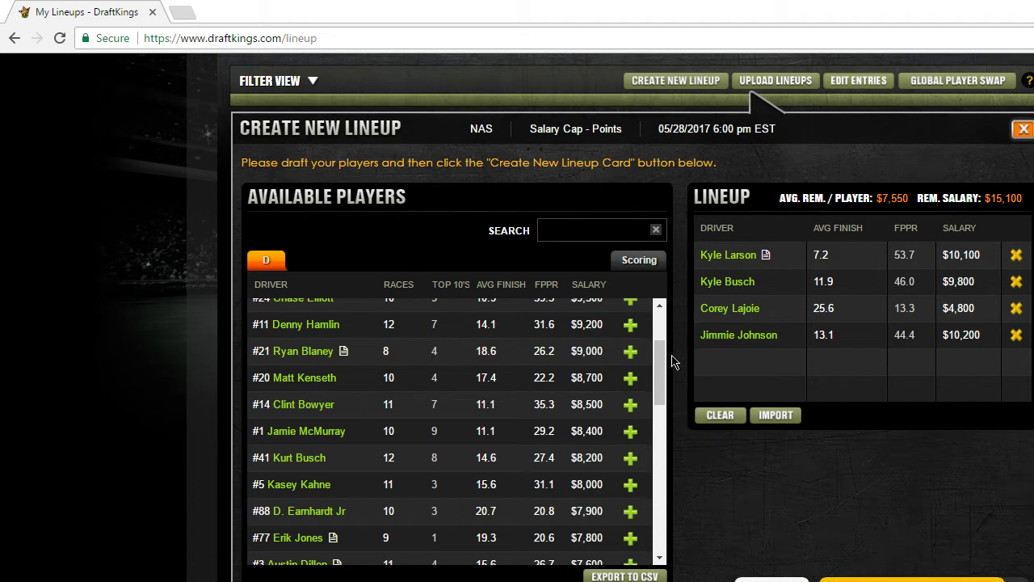
Examine the start, finish and fantasy points in Kasey Kahne's race log back to the March races, and close his player card.
{"action": "left_click_drag", "start_coordinate": [657, 350], "coordinate": [663, 396]}
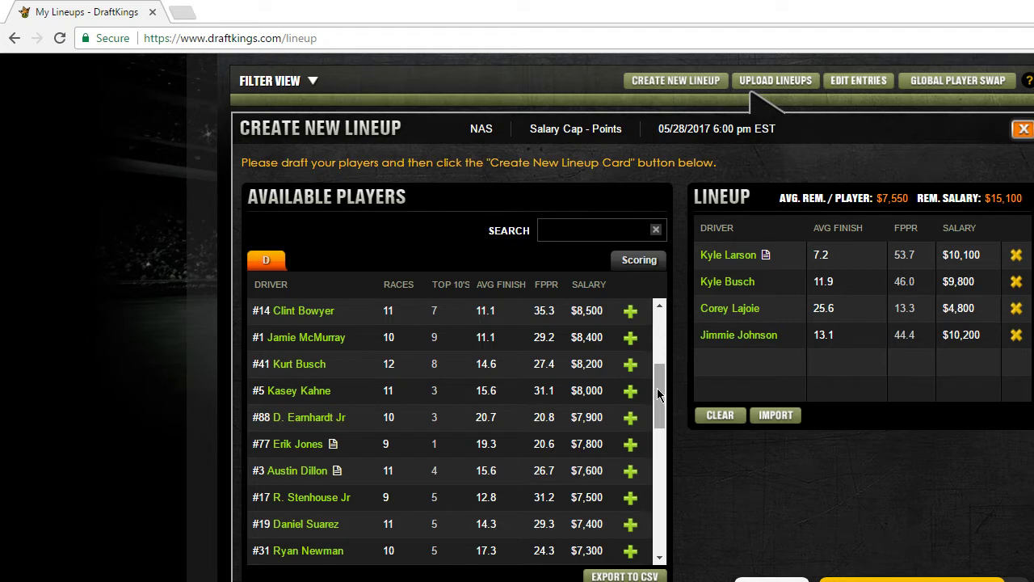
{"action": "left_click", "coordinate": [315, 396]}
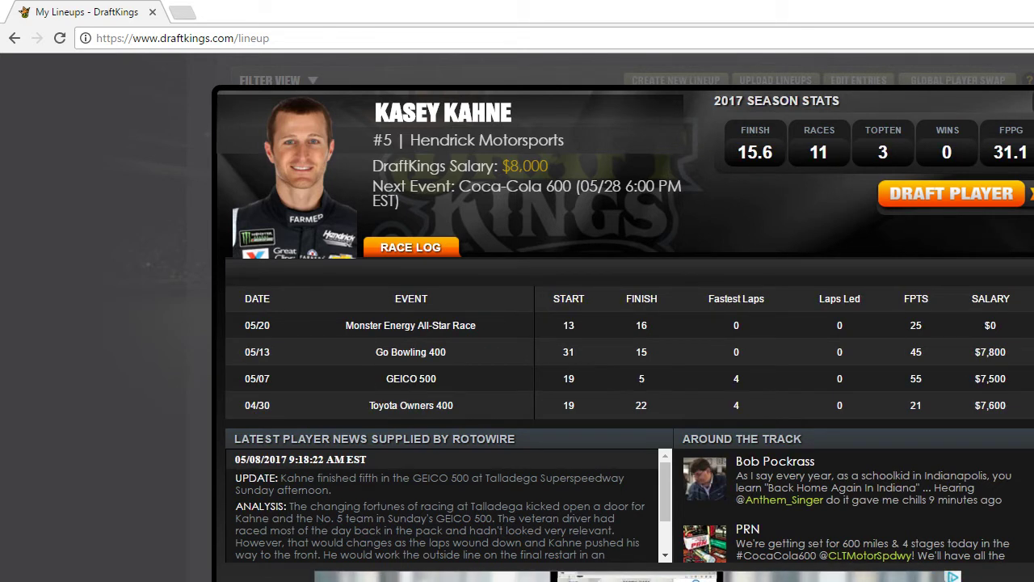
{"action": "scroll", "coordinate": [631, 348], "scroll_direction": "down", "scroll_amount": 2}
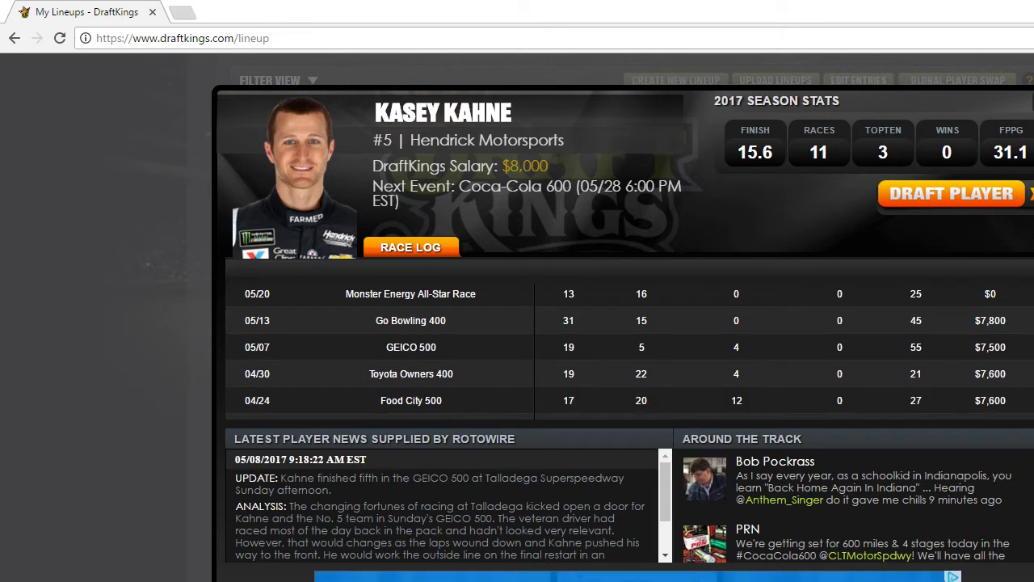
{"action": "scroll", "coordinate": [630, 355], "scroll_direction": "down", "scroll_amount": 1}
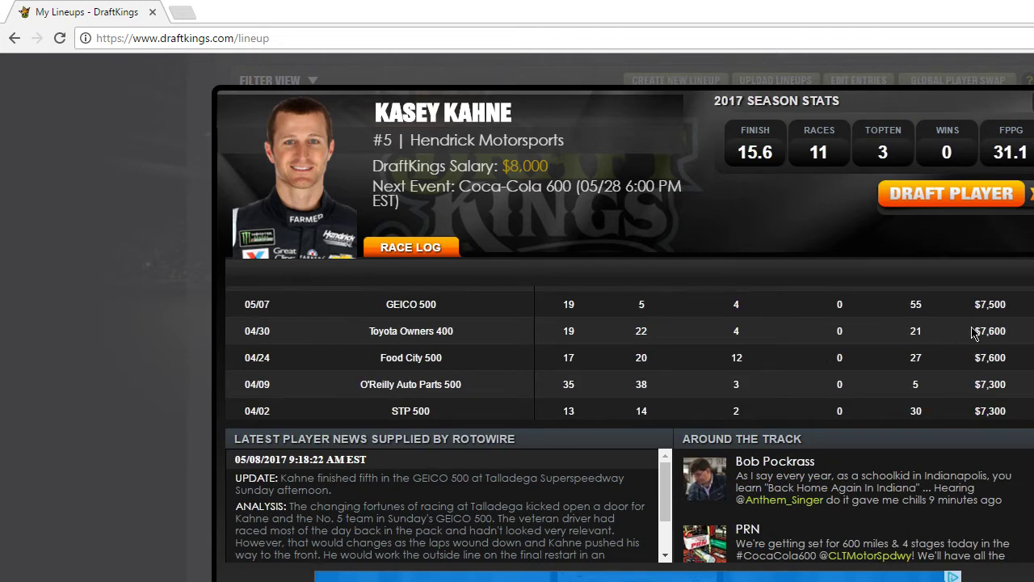
{"action": "scroll", "coordinate": [670, 388], "scroll_direction": "down", "scroll_amount": 3}
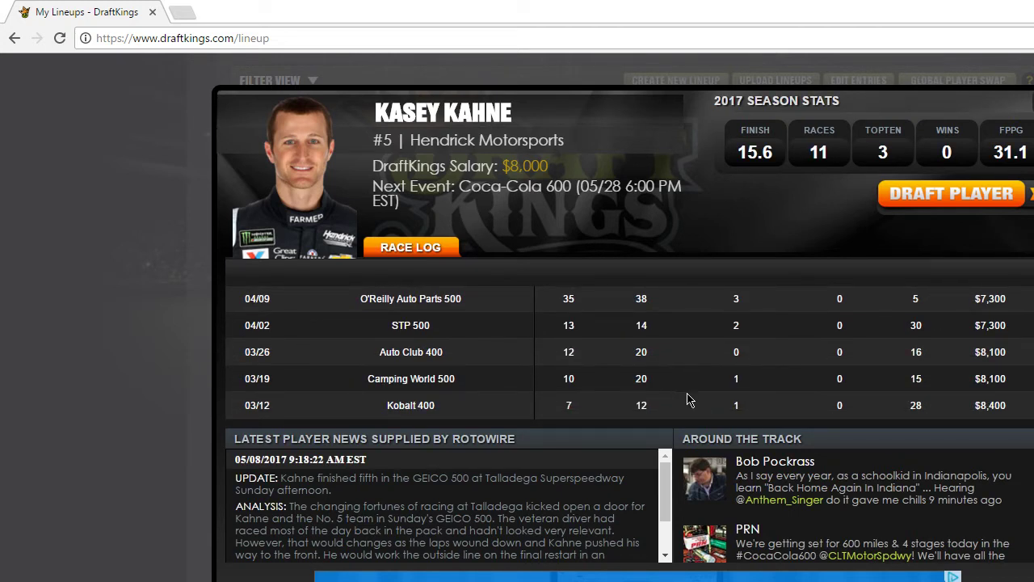
{"action": "scroll", "coordinate": [629, 353], "scroll_direction": "up", "scroll_amount": 6}
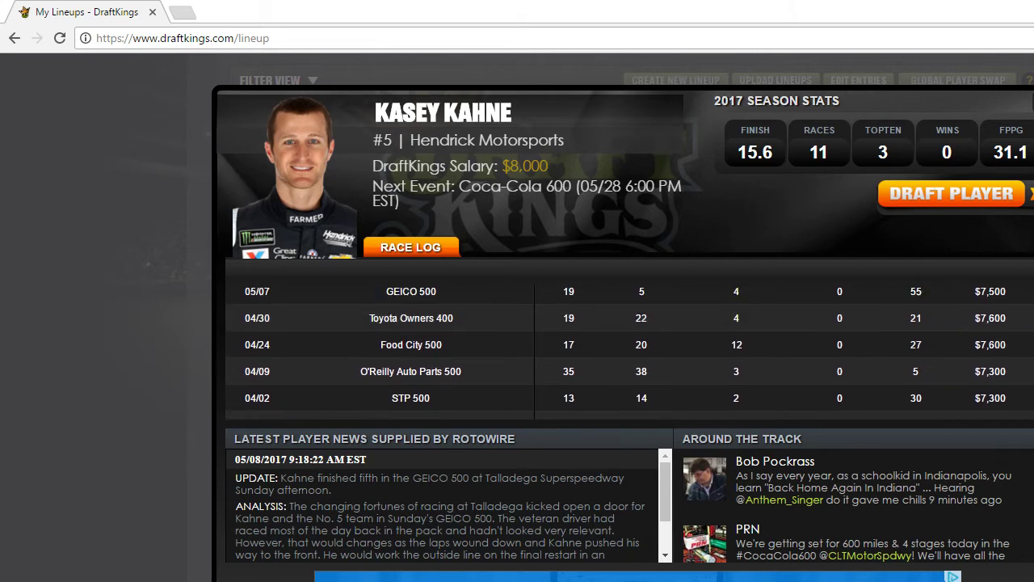
{"action": "scroll", "coordinate": [630, 352], "scroll_direction": "down", "scroll_amount": 3}
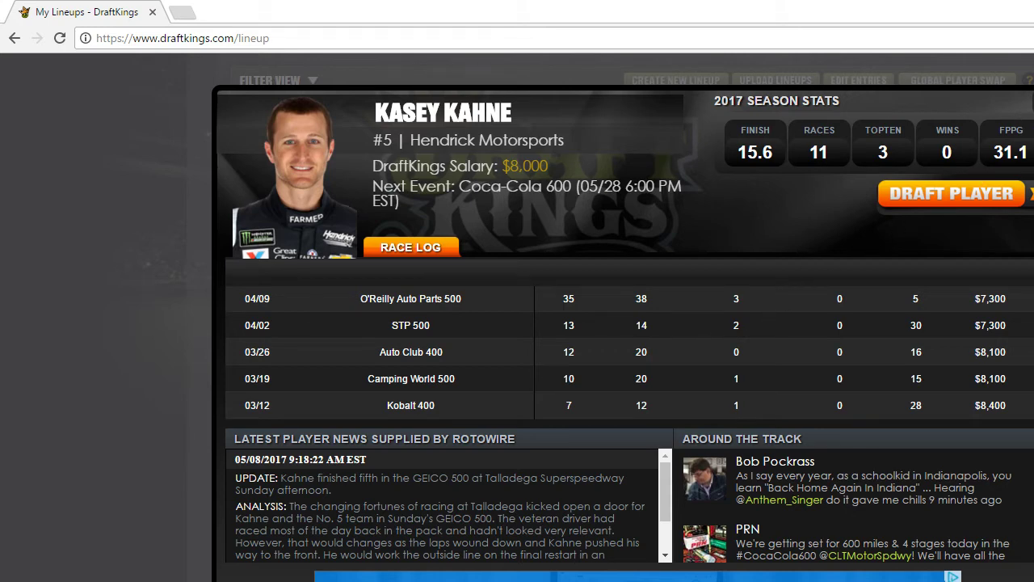
{"action": "left_click", "coordinate": [1033, 101]}
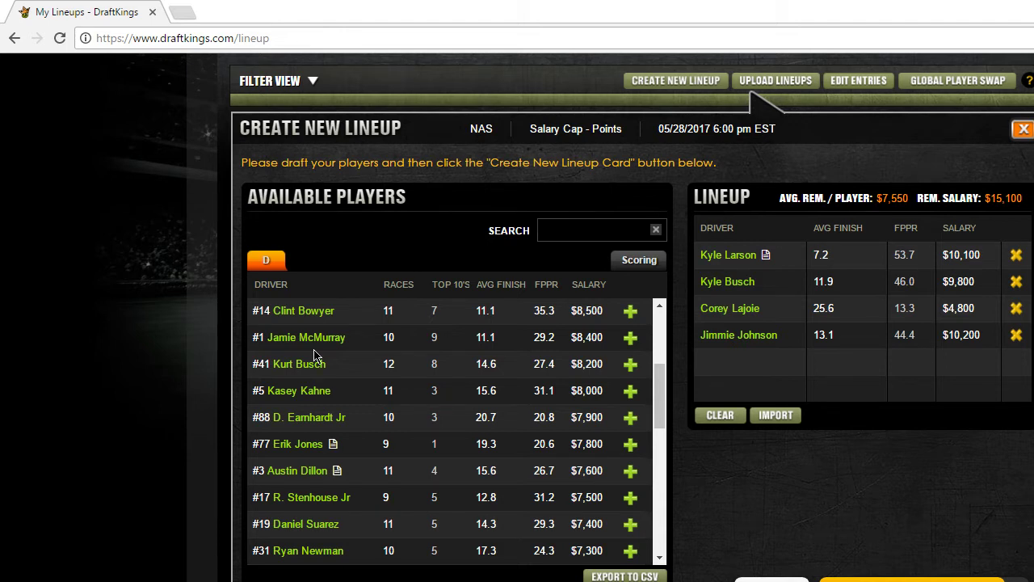
Examine the recent race results in Dale Earnhardt Jr's race log and close his player card.
{"action": "left_click", "coordinate": [310, 426]}
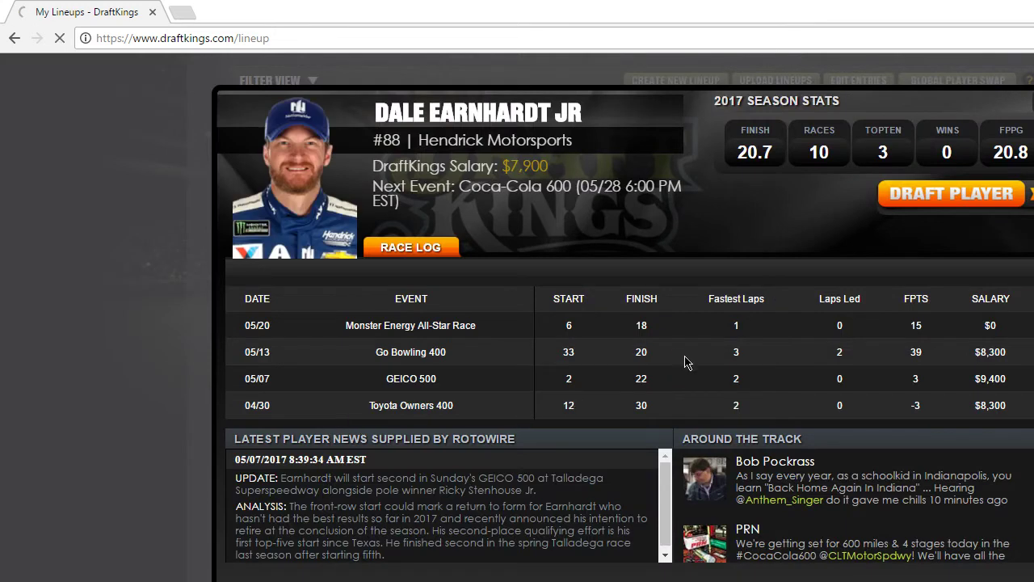
{"action": "scroll", "coordinate": [686, 363], "scroll_direction": "down", "scroll_amount": 1}
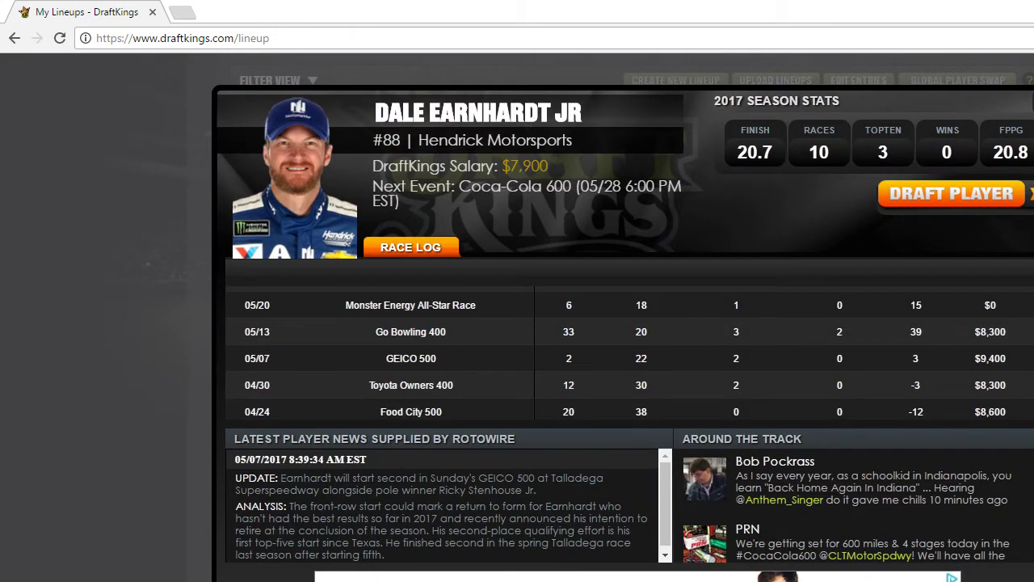
{"action": "scroll", "coordinate": [630, 352], "scroll_direction": "down", "scroll_amount": 1}
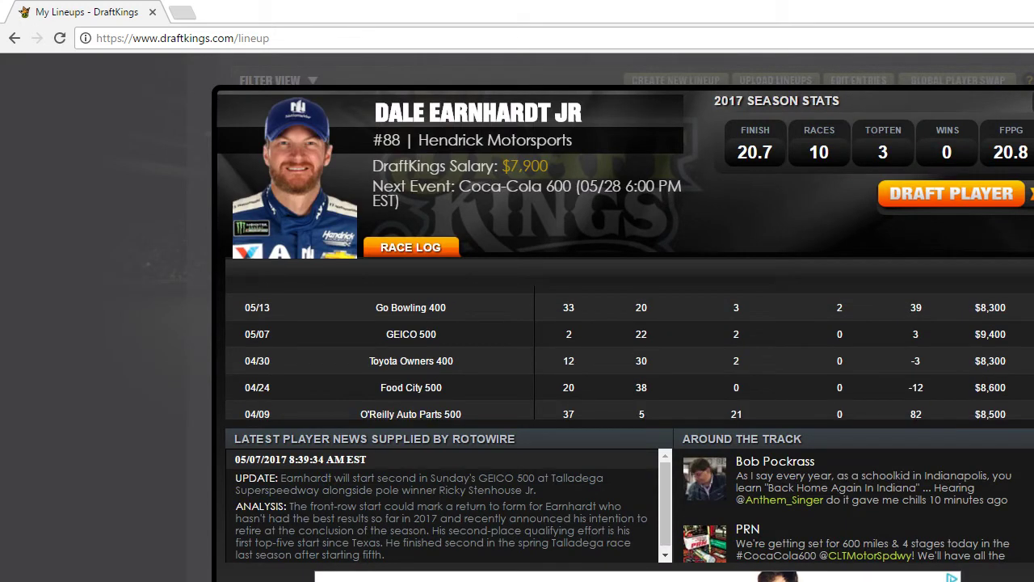
{"action": "scroll", "coordinate": [631, 352], "scroll_direction": "up", "scroll_amount": 2}
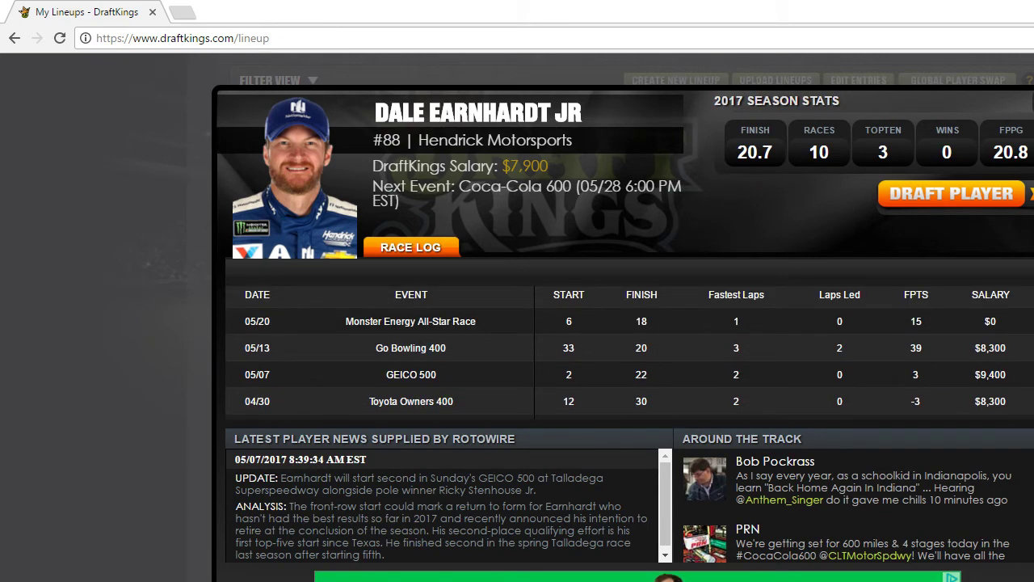
{"action": "key", "text": "Escape"}
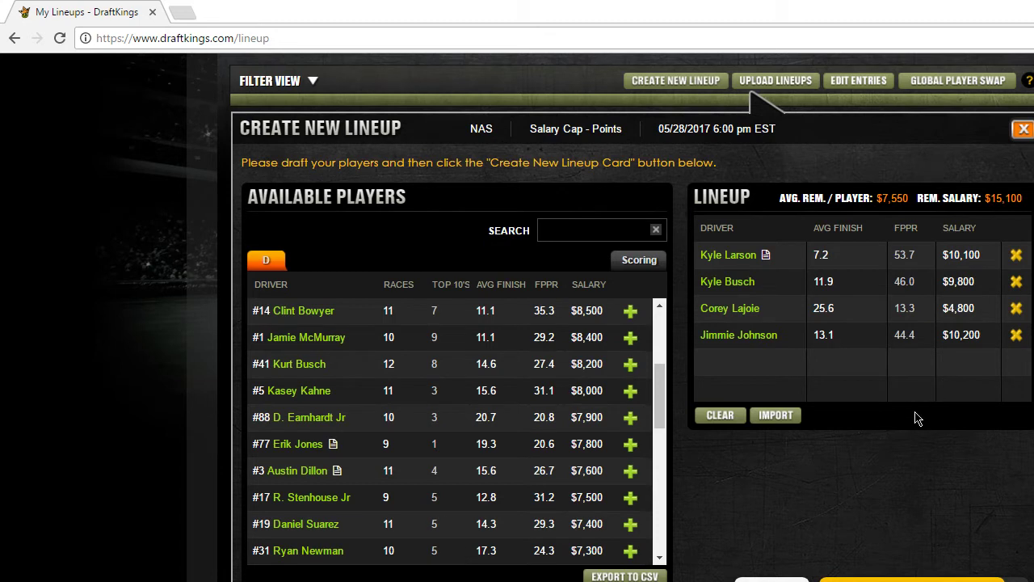
Add Kasey Kahne to the lineup as the fifth driver.
{"action": "left_click", "coordinate": [632, 392]}
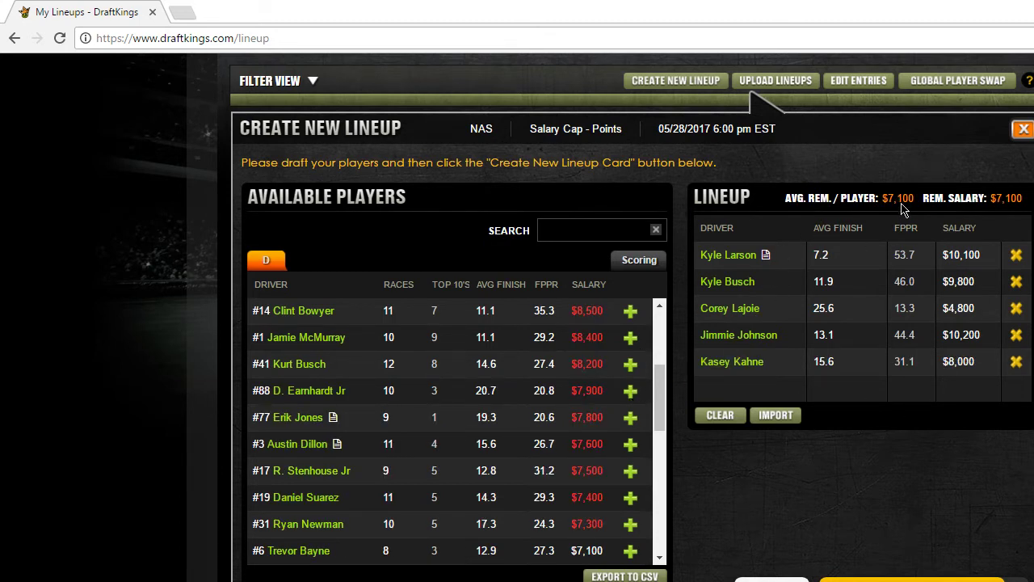
Look through the lower-priced drivers, examine Ryan Newman's race log and close his player card.
{"action": "scroll", "coordinate": [572, 436], "scroll_direction": "down", "scroll_amount": 1}
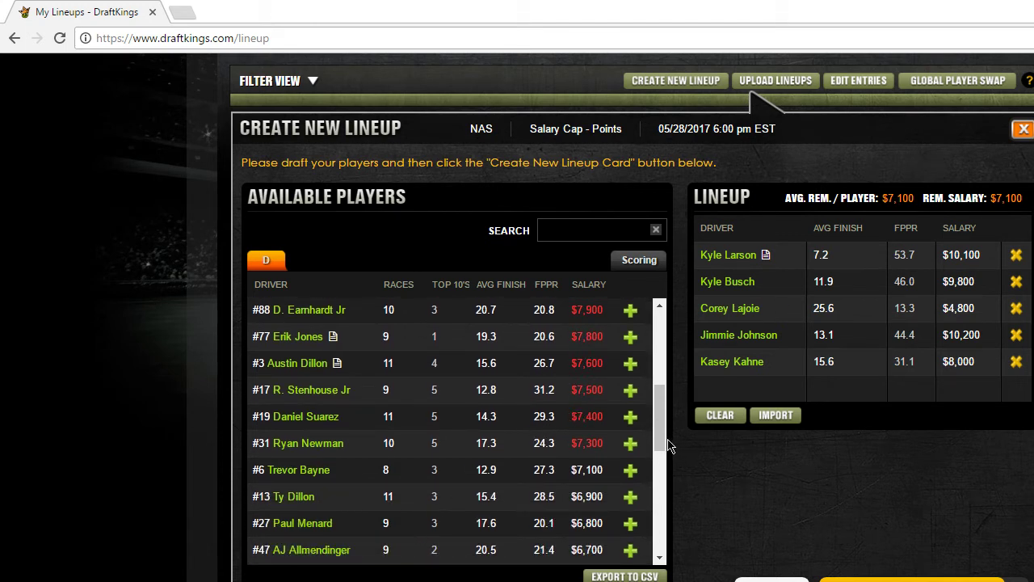
{"action": "left_click_drag", "start_coordinate": [656, 444], "coordinate": [655, 461]}
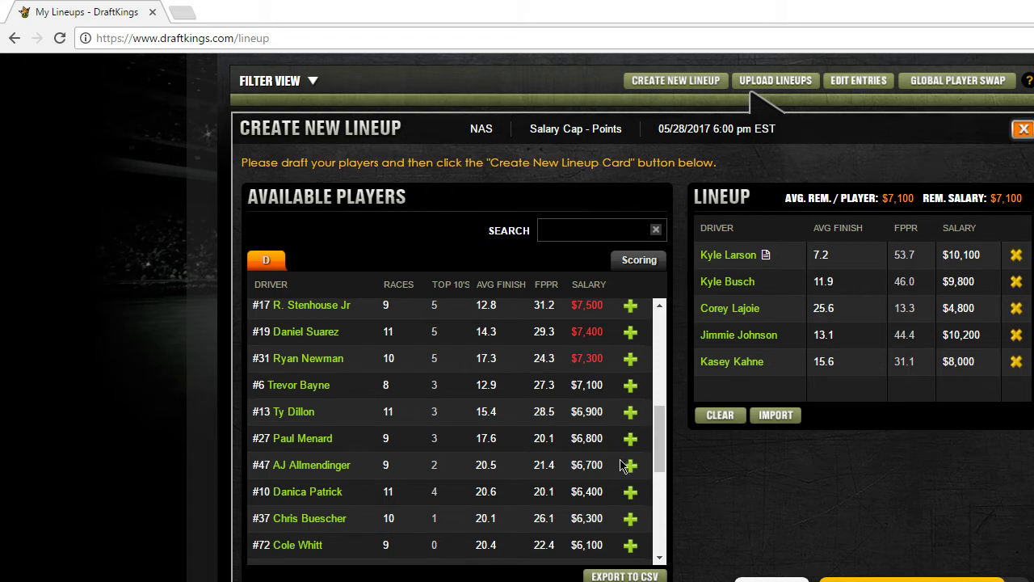
{"action": "left_click_drag", "start_coordinate": [660, 455], "coordinate": [665, 450]}
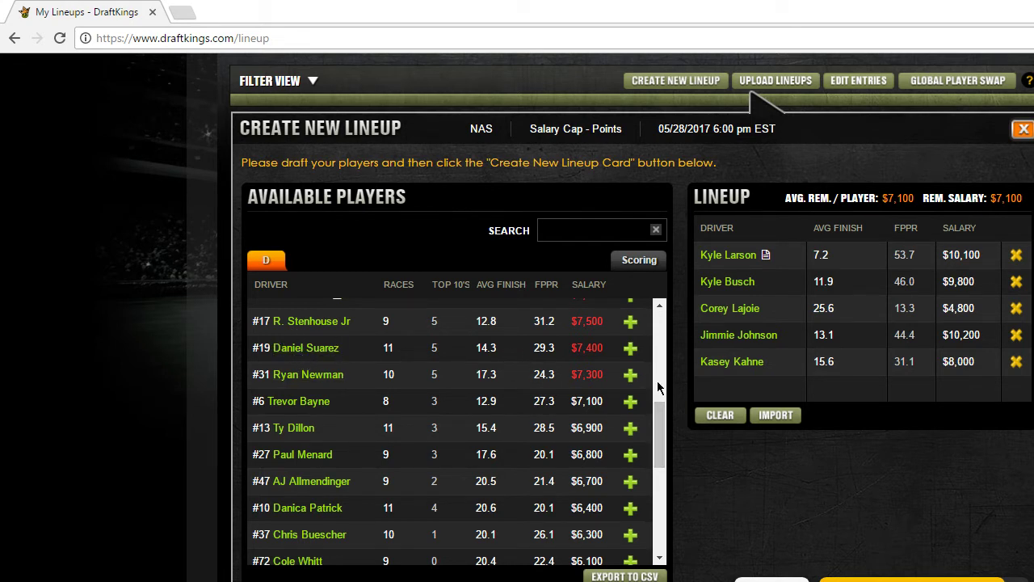
{"action": "left_click_drag", "start_coordinate": [657, 430], "coordinate": [659, 440]}
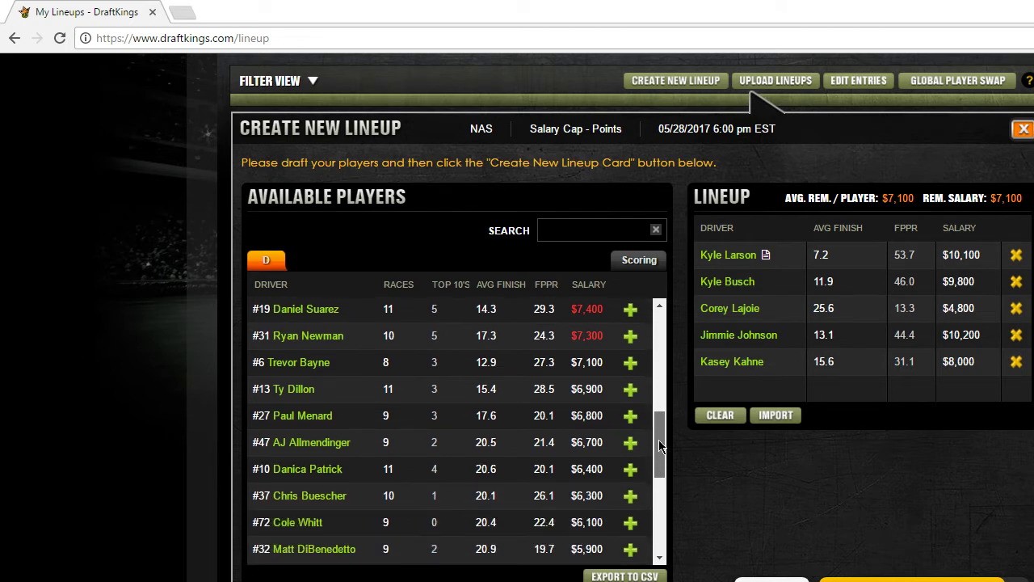
{"action": "left_click", "coordinate": [333, 346]}
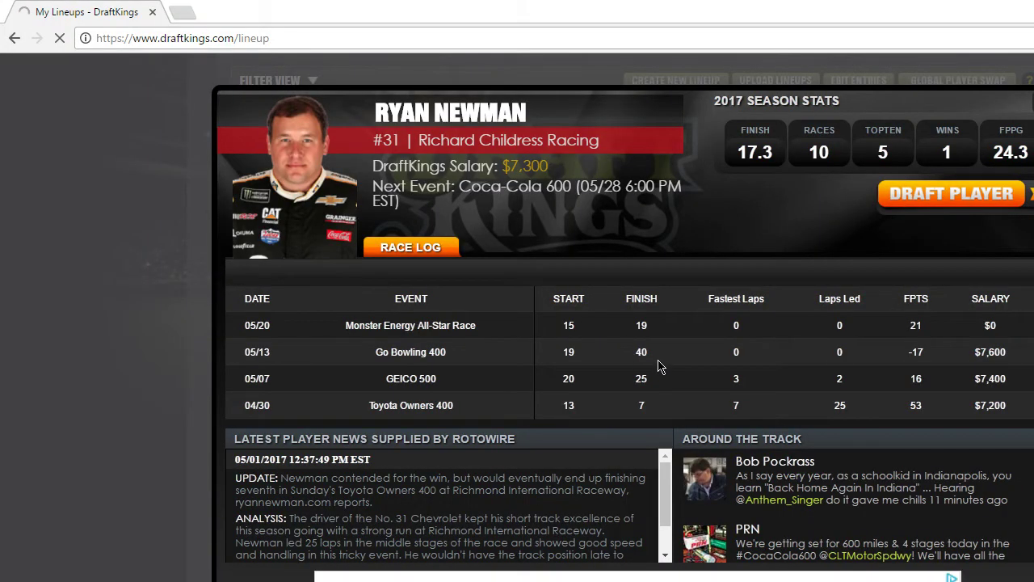
{"action": "scroll", "coordinate": [630, 351], "scroll_direction": "down", "scroll_amount": 3}
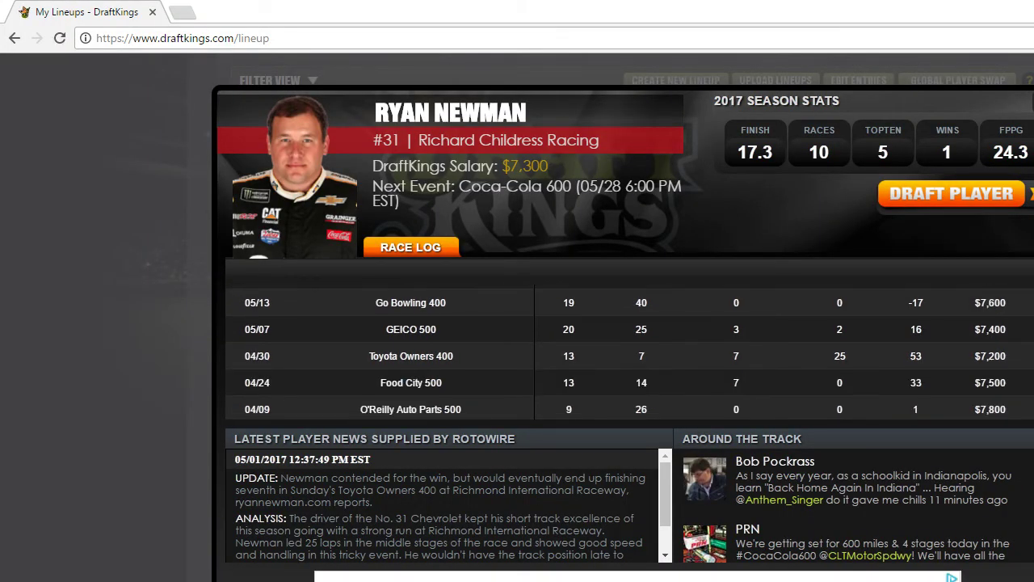
{"action": "scroll", "coordinate": [630, 351], "scroll_direction": "up", "scroll_amount": 2}
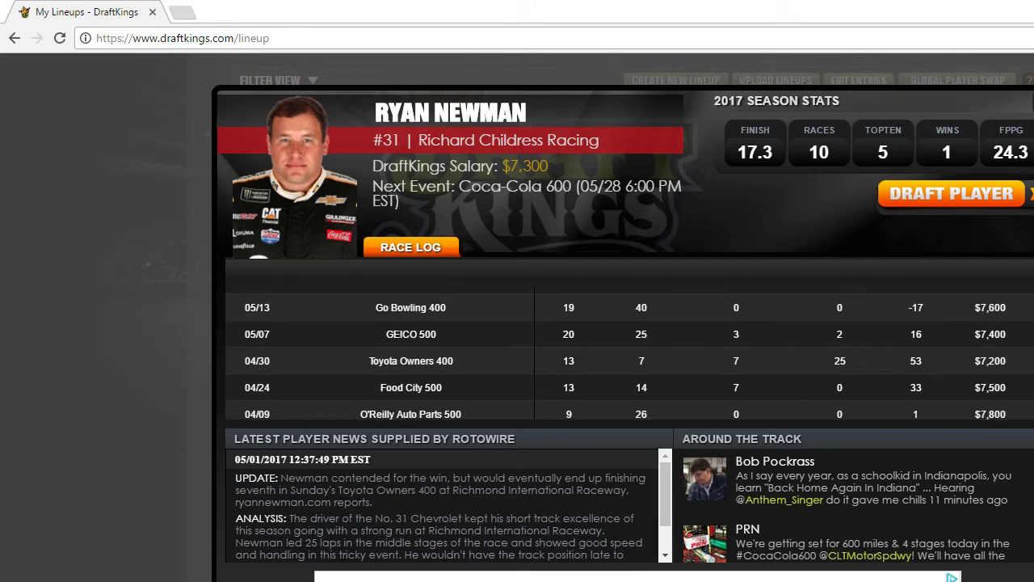
{"action": "left_click", "coordinate": [1033, 102]}
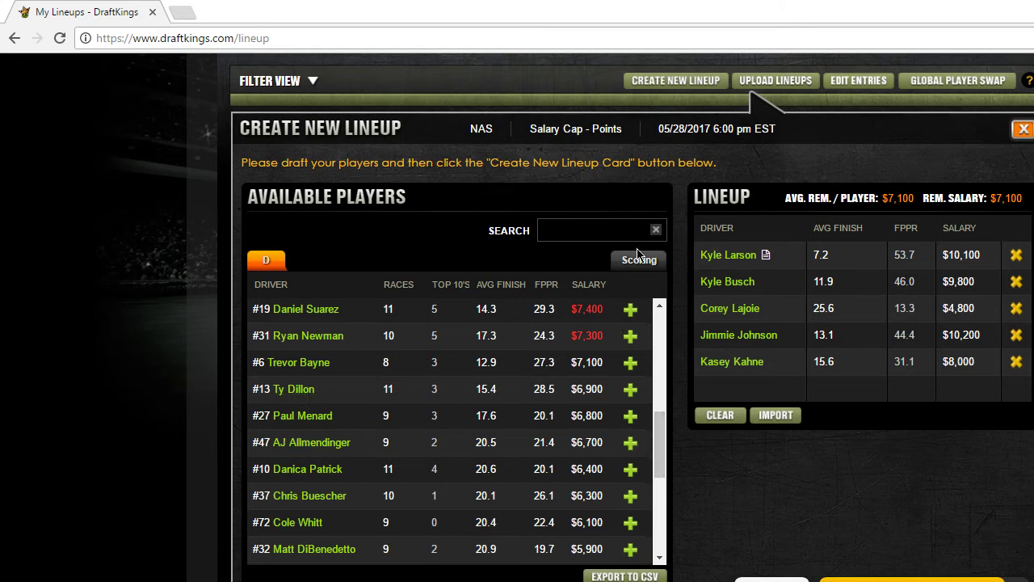
Examine the recent race results in AJ Allmendinger's race log and close his player card.
{"action": "left_click", "coordinate": [317, 444]}
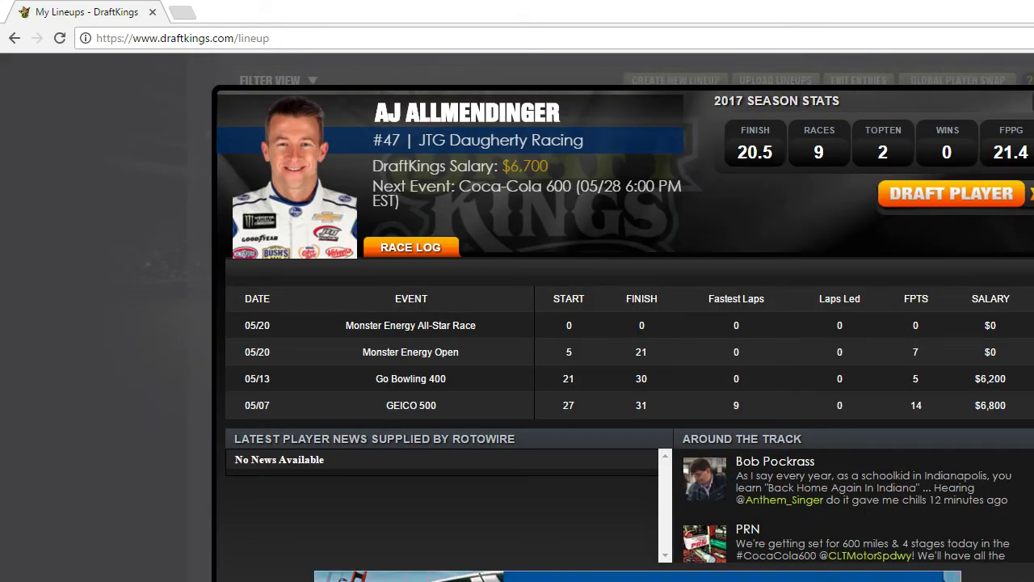
{"action": "scroll", "coordinate": [630, 347], "scroll_direction": "down", "scroll_amount": 2}
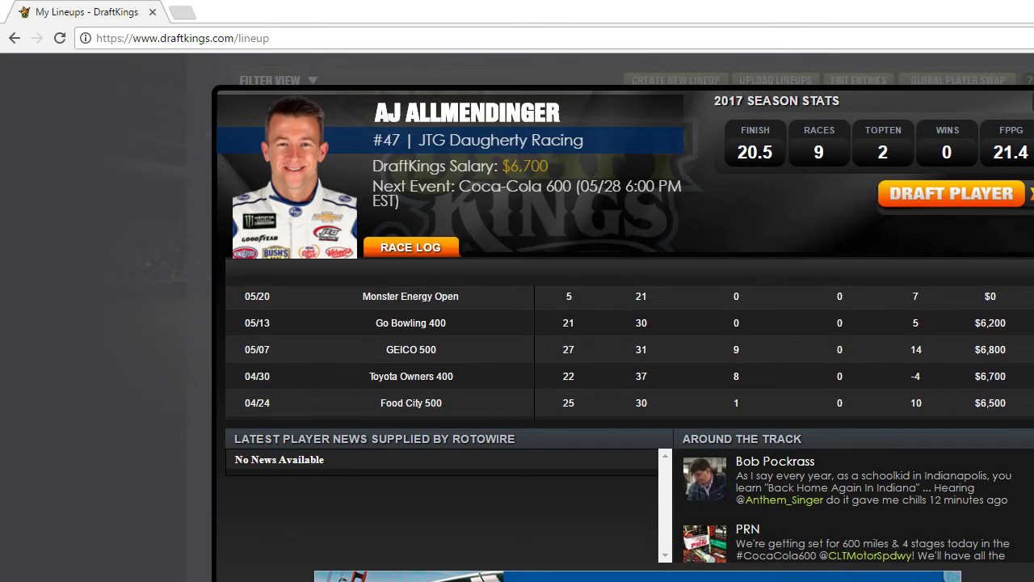
{"action": "scroll", "coordinate": [630, 354], "scroll_direction": "up", "scroll_amount": 1}
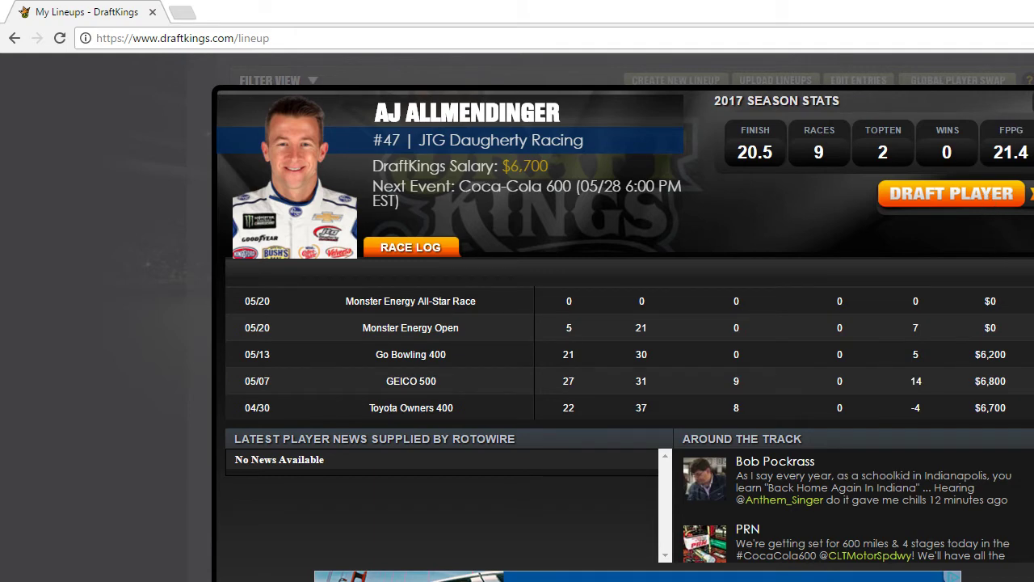
{"action": "left_click", "coordinate": [1032, 194]}
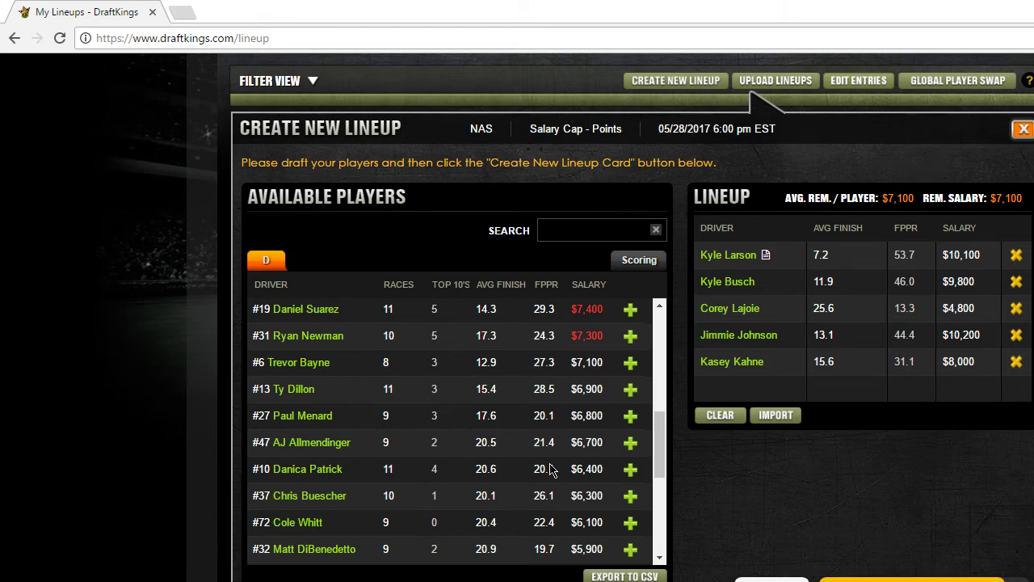
Examine the start, finish and fantasy points in Ty Dillon's race log back to the March races, and close his player card.
{"action": "left_click", "coordinate": [287, 389]}
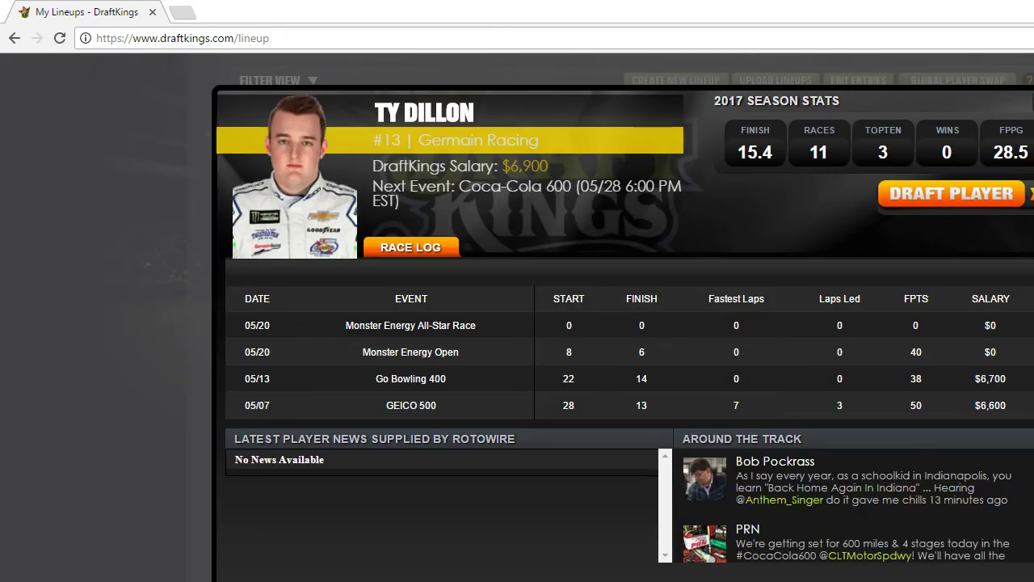
{"action": "scroll", "coordinate": [631, 352], "scroll_direction": "down", "scroll_amount": 3}
{"action": "scroll", "coordinate": [630, 352], "scroll_direction": "down", "scroll_amount": 1}
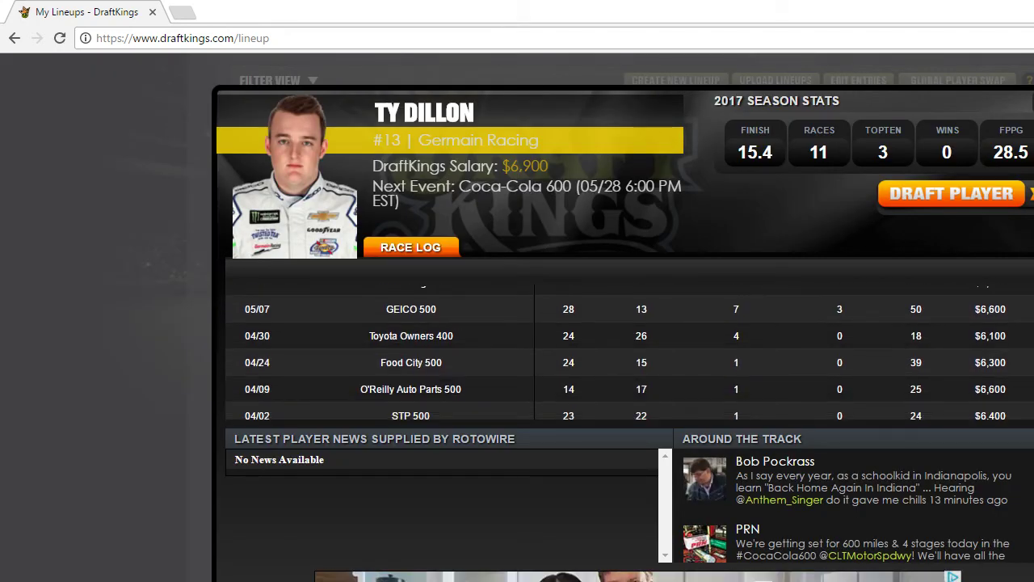
{"action": "scroll", "coordinate": [630, 353], "scroll_direction": "down", "scroll_amount": 1}
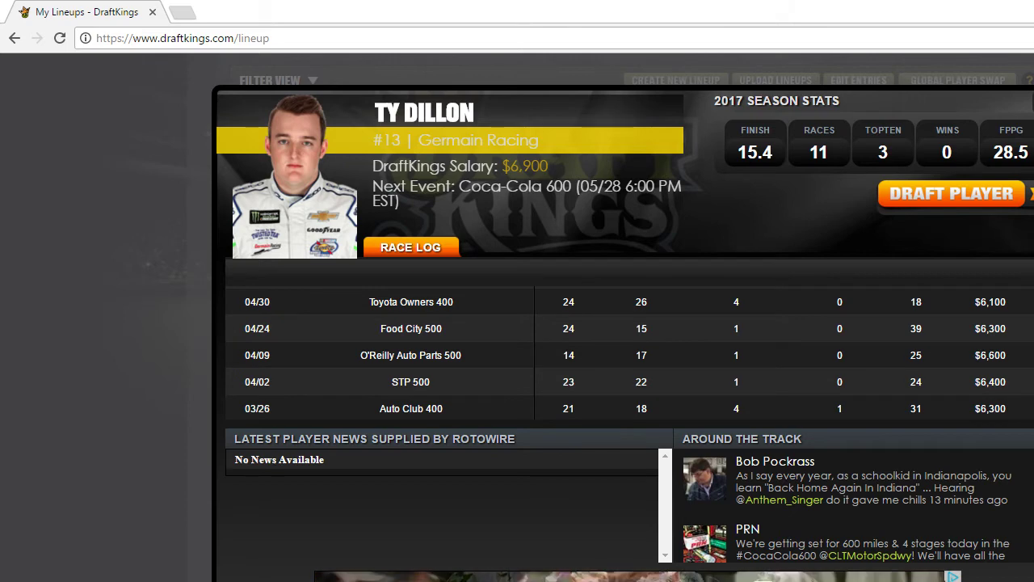
{"action": "scroll", "coordinate": [630, 352], "scroll_direction": "down", "scroll_amount": 1}
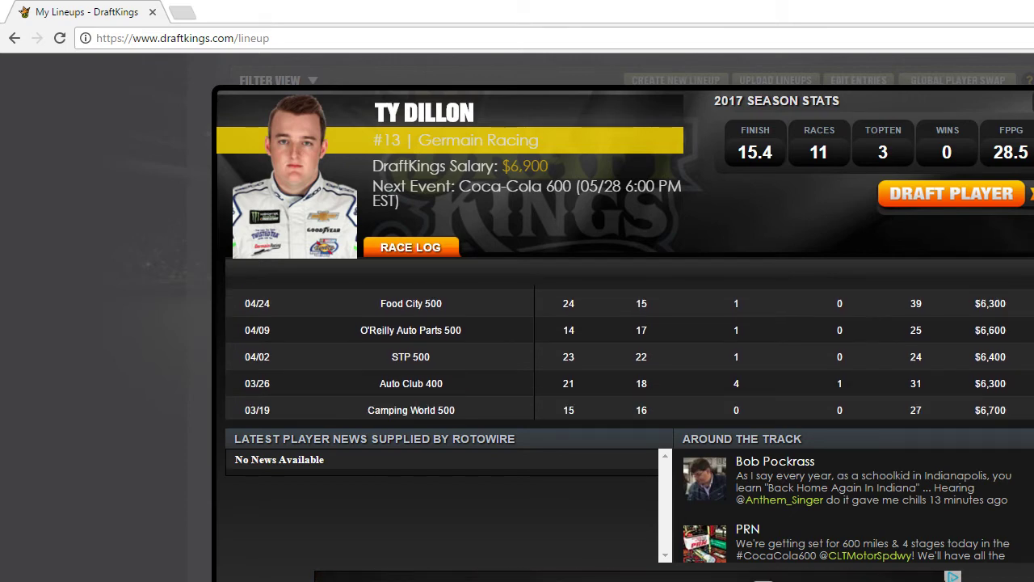
{"action": "left_click", "coordinate": [1033, 90]}
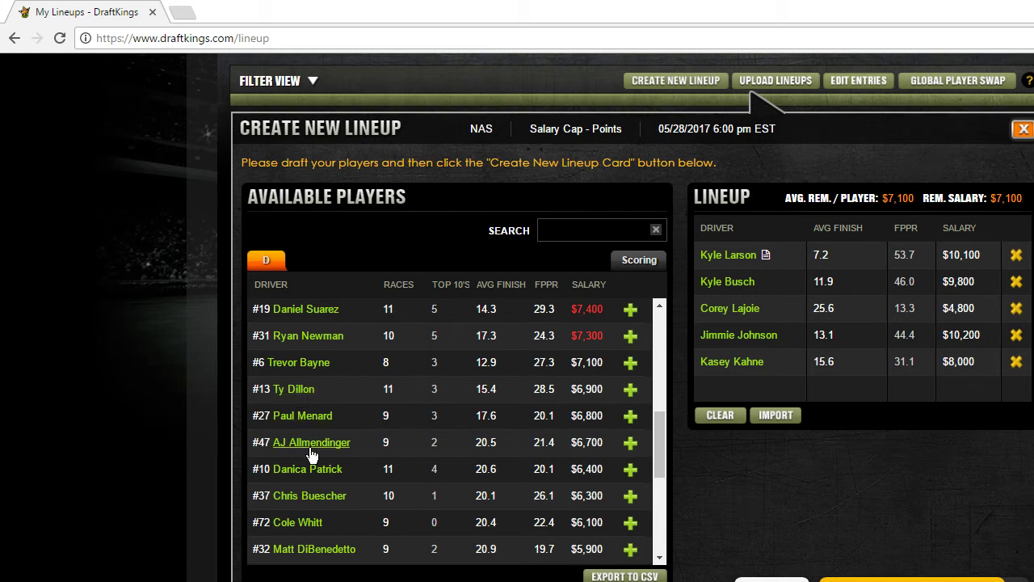
Complete the lineup with AJ Allmendinger as the sixth driver, and clear the whole lineup to start another one.
{"action": "left_click", "coordinate": [630, 443]}
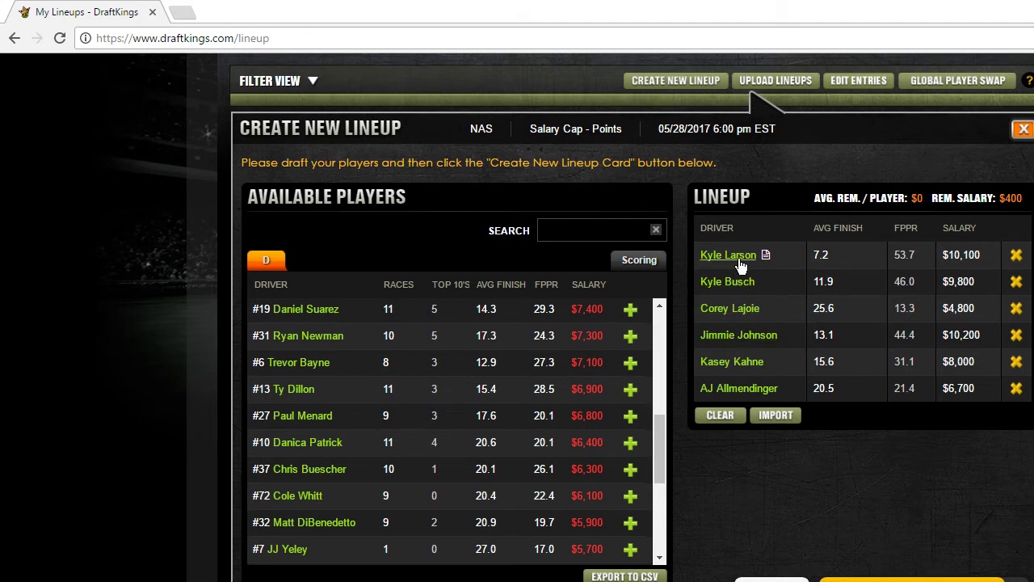
{"action": "left_click", "coordinate": [742, 426]}
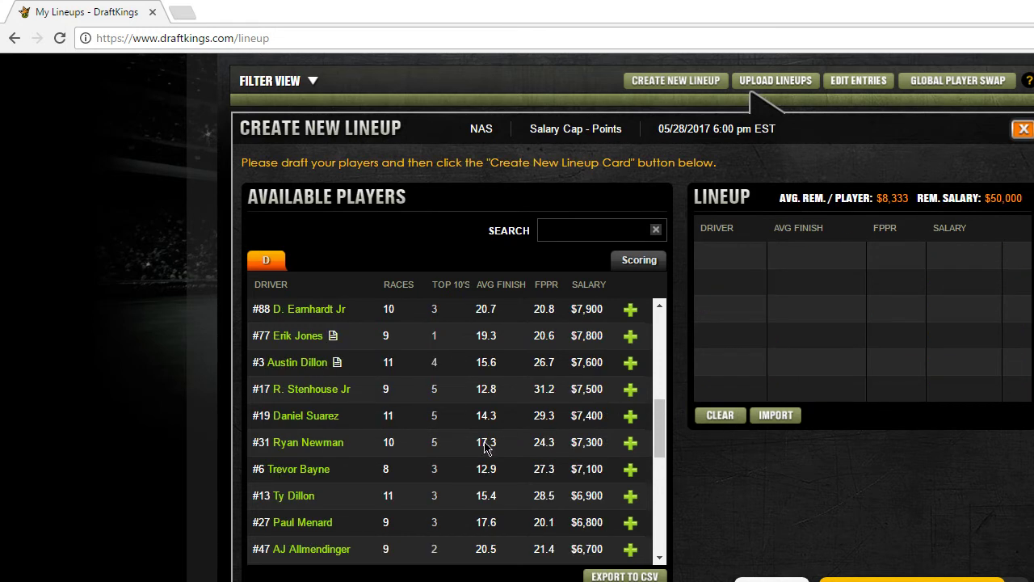
Add Kevin Harvick, Martin Truex Jr and Kyle Larson as the first three drivers of the new lineup.
{"action": "scroll", "coordinate": [479, 449], "scroll_direction": "up", "scroll_amount": 5}
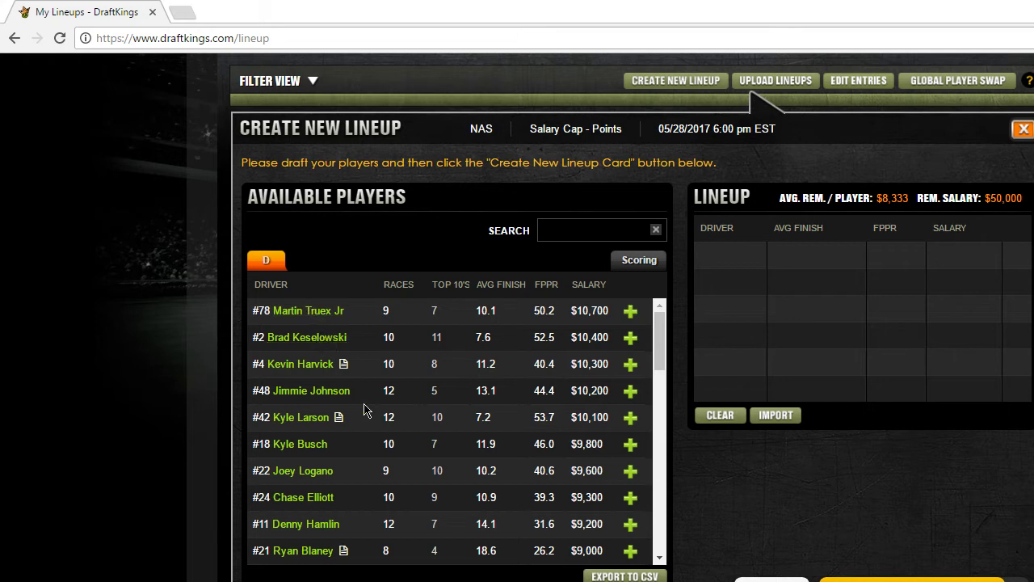
{"action": "left_click", "coordinate": [630, 366]}
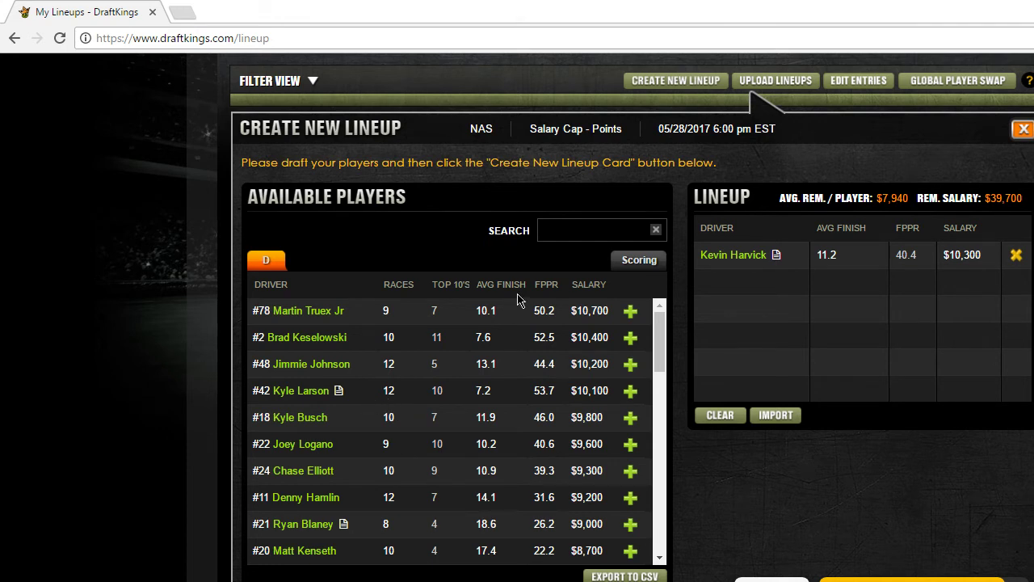
{"action": "left_click", "coordinate": [631, 315]}
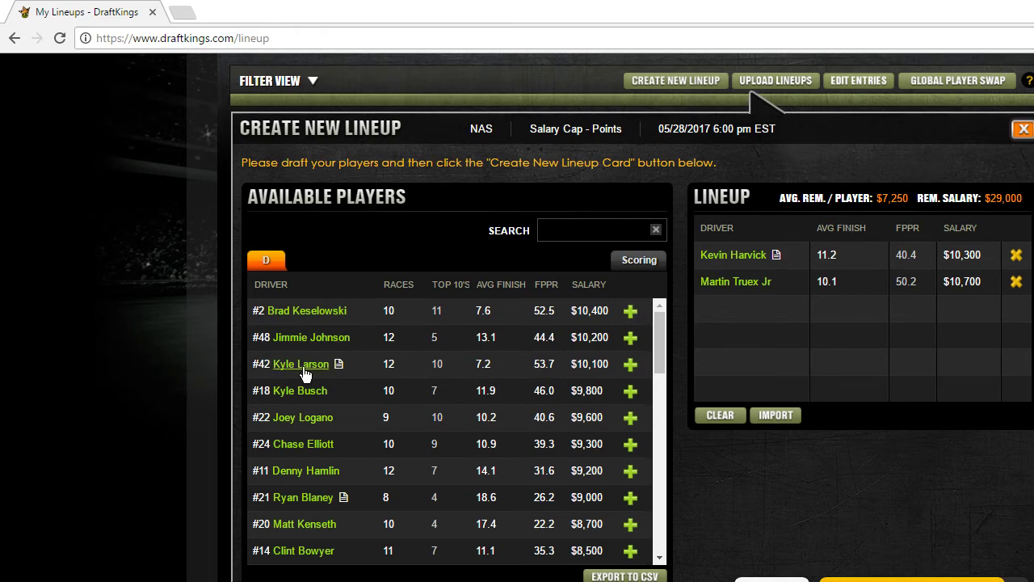
{"action": "left_click", "coordinate": [632, 365]}
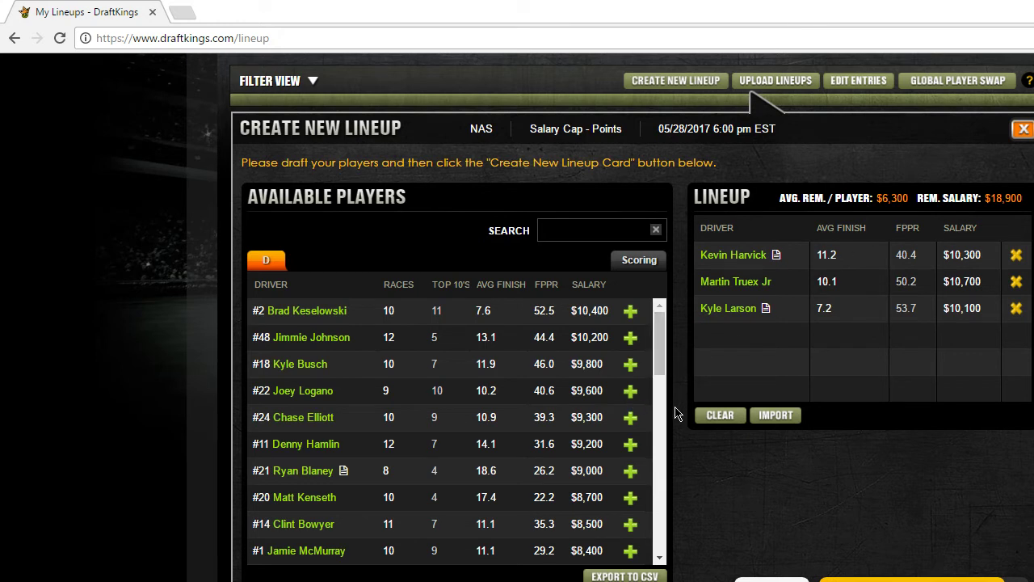
Add the low-priced Corey Lajoie and the mid-priced Ryan Newman to the lineup.
{"action": "scroll", "coordinate": [658, 385], "scroll_direction": "down", "scroll_amount": 5}
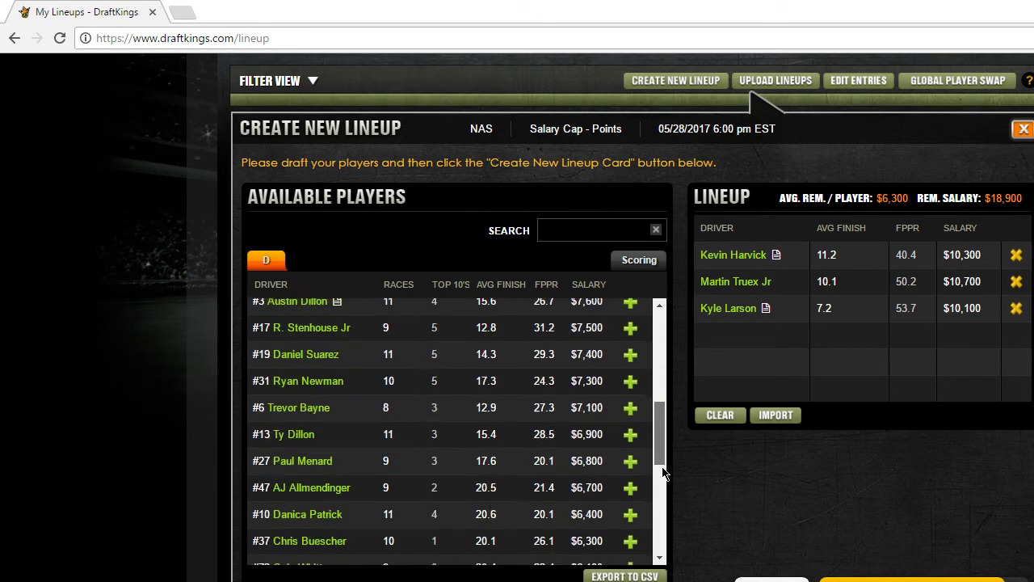
{"action": "scroll", "coordinate": [658, 509], "scroll_direction": "down", "scroll_amount": 5}
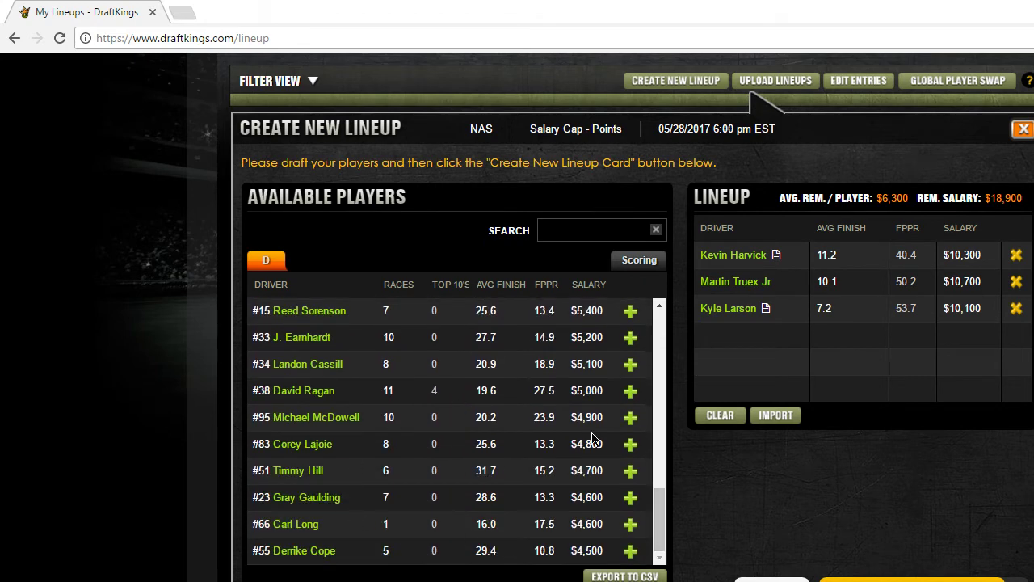
{"action": "left_click", "coordinate": [632, 447]}
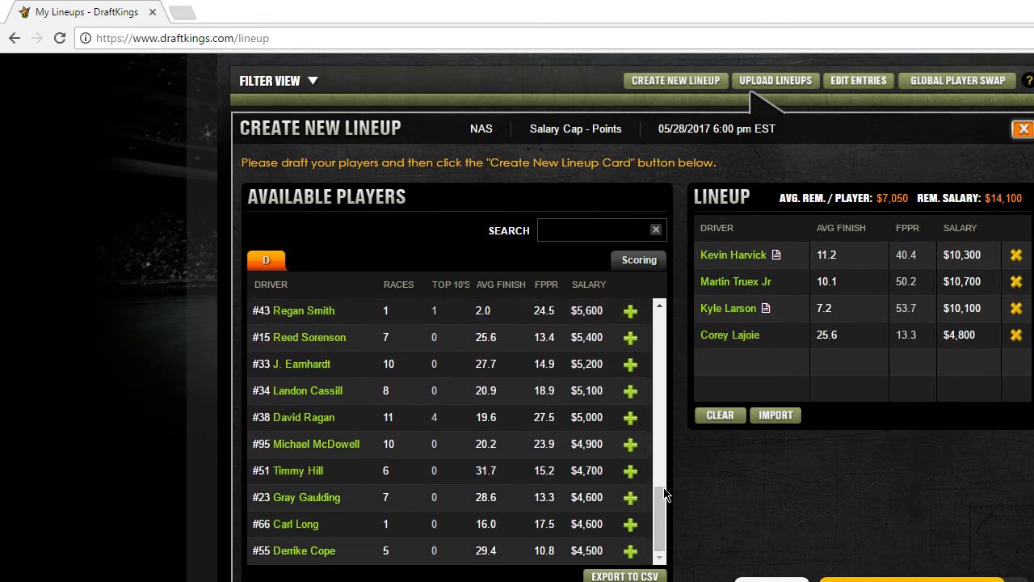
{"action": "scroll", "coordinate": [669, 485], "scroll_direction": "up", "scroll_amount": 10}
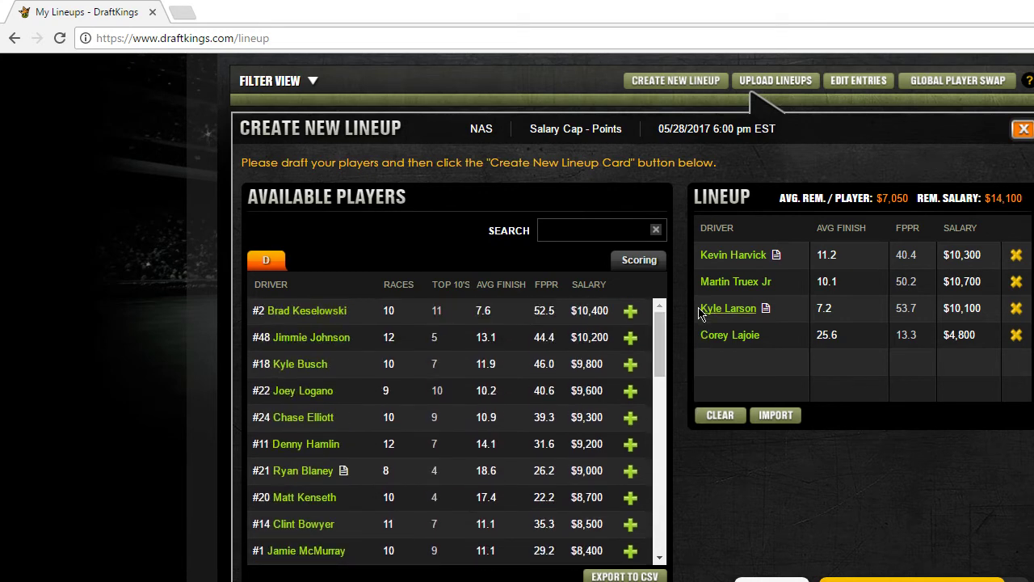
{"action": "scroll", "coordinate": [576, 460], "scroll_direction": "down", "scroll_amount": 3}
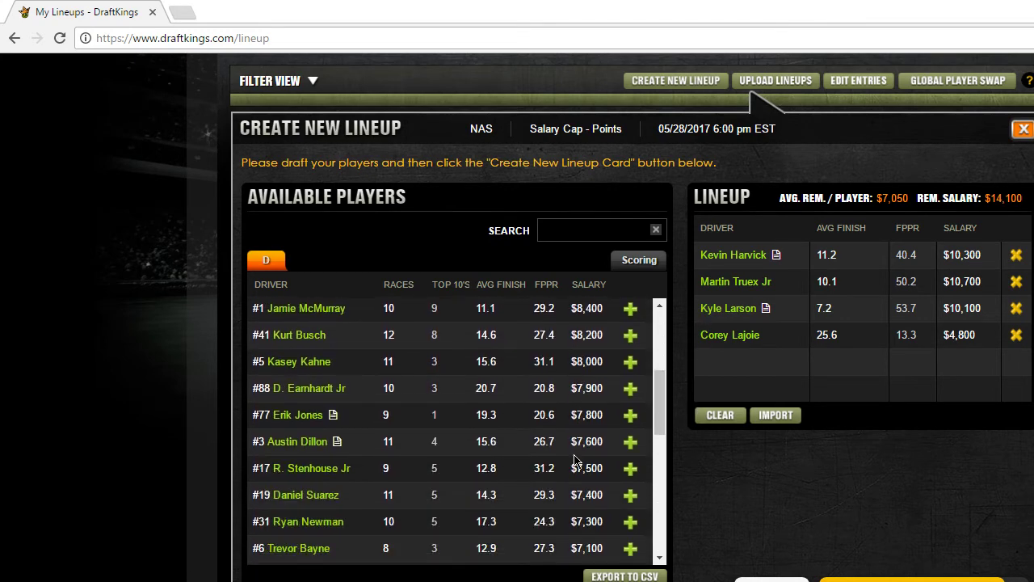
{"action": "scroll", "coordinate": [569, 465], "scroll_direction": "down", "scroll_amount": 1}
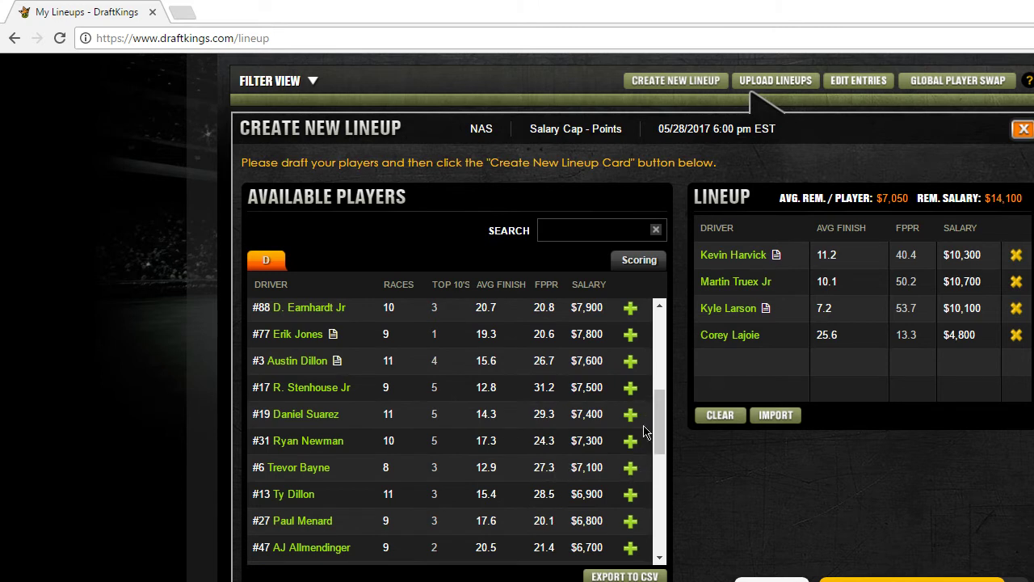
{"action": "left_click", "coordinate": [633, 444]}
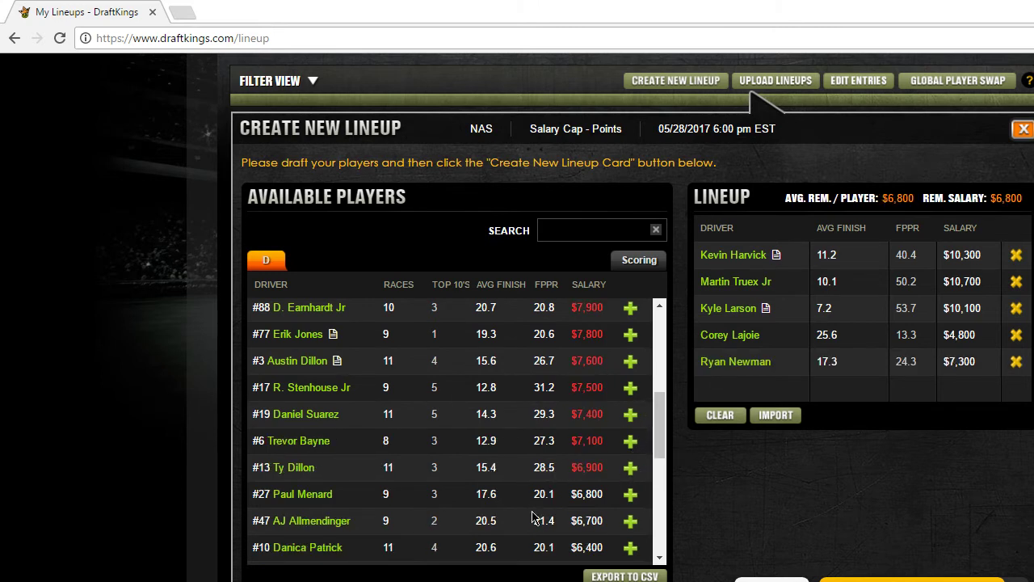
Remove Martin Truex Jr from the lineup and look through the higher-priced drivers for a replacement.
{"action": "scroll", "coordinate": [533, 518], "scroll_direction": "down", "scroll_amount": 1}
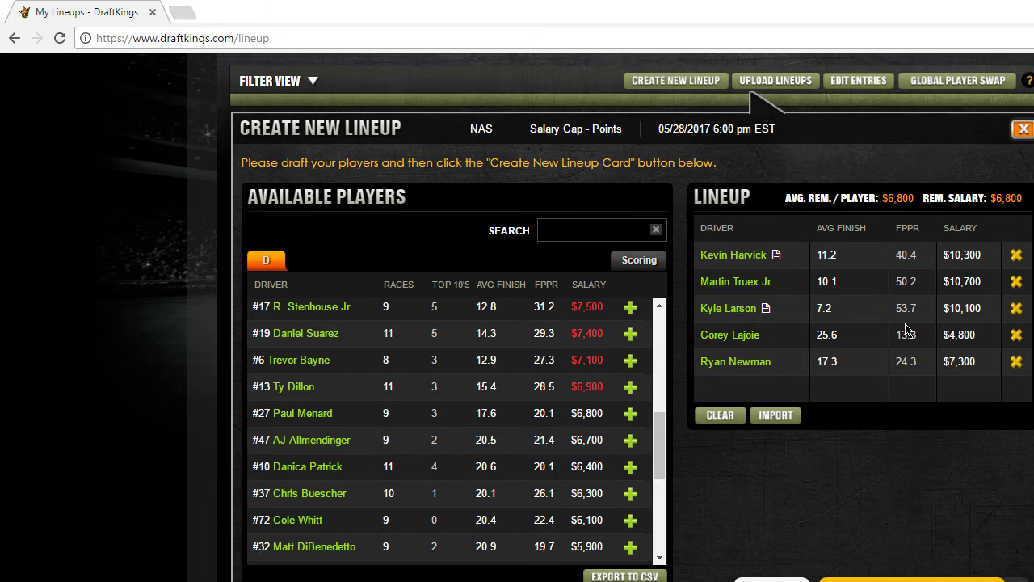
{"action": "left_click", "coordinate": [1018, 282]}
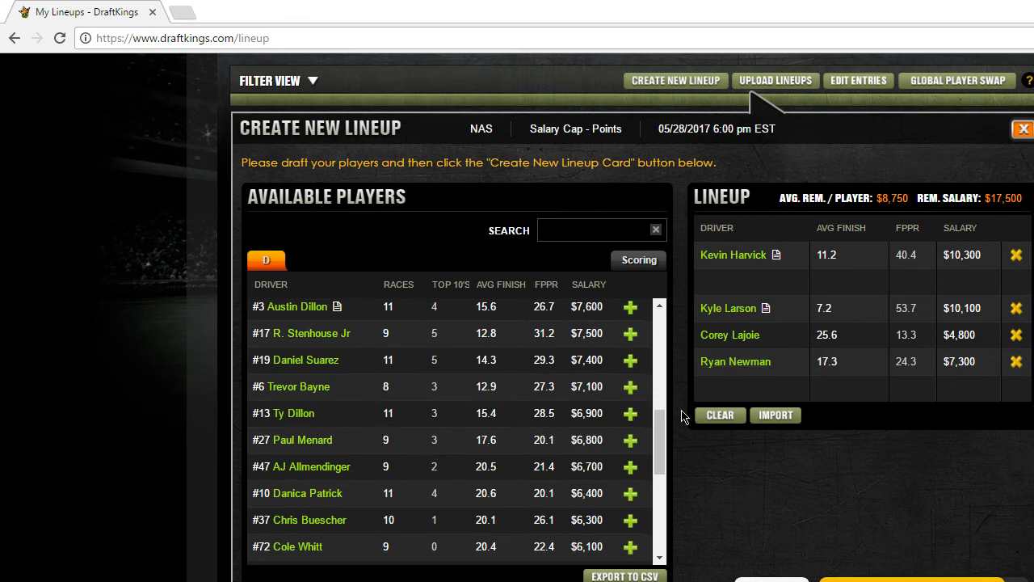
{"action": "left_click_drag", "start_coordinate": [665, 424], "coordinate": [665, 337]}
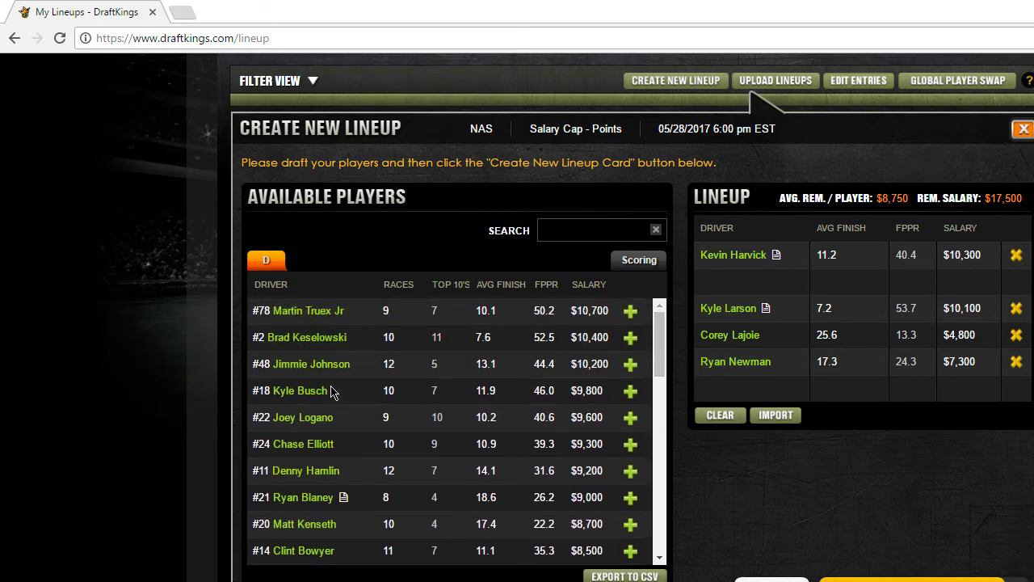
{"action": "scroll", "coordinate": [394, 401], "scroll_direction": "up", "scroll_amount": 1}
{"action": "scroll", "coordinate": [395, 401], "scroll_direction": "up", "scroll_amount": 1}
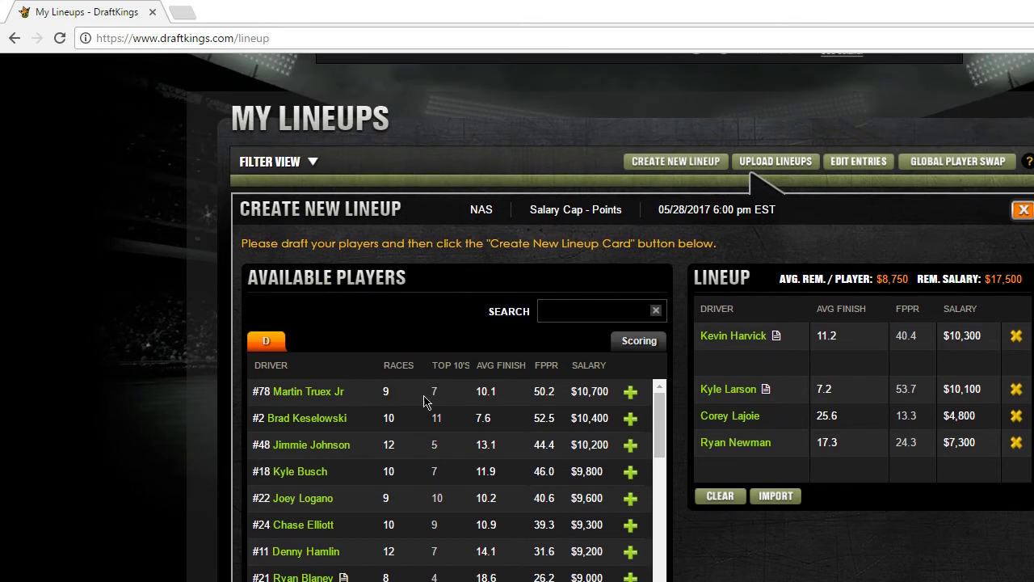
{"action": "scroll", "coordinate": [105, 517], "scroll_direction": "down", "scroll_amount": 1}
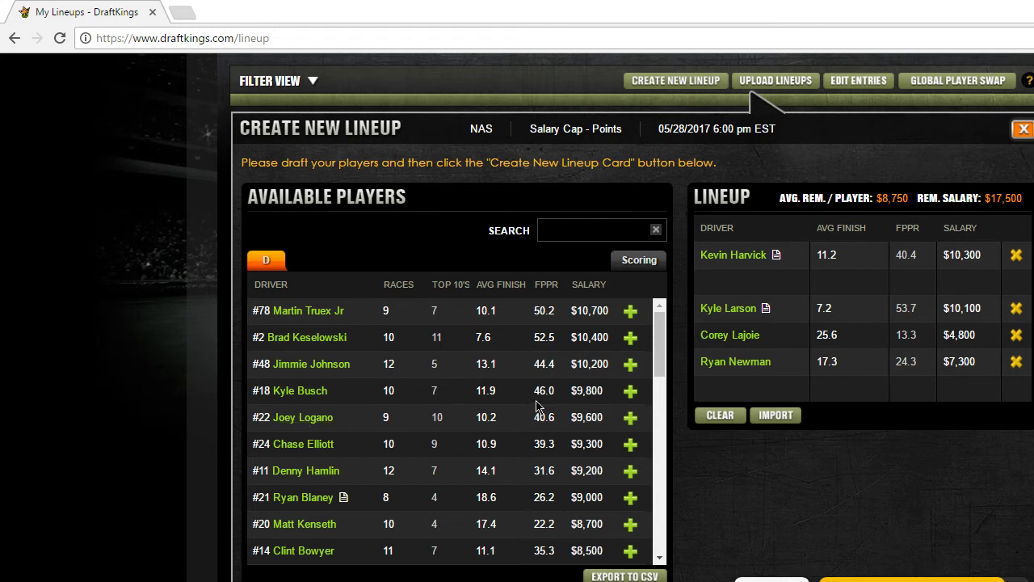
{"action": "right_click", "coordinate": [598, 388]}
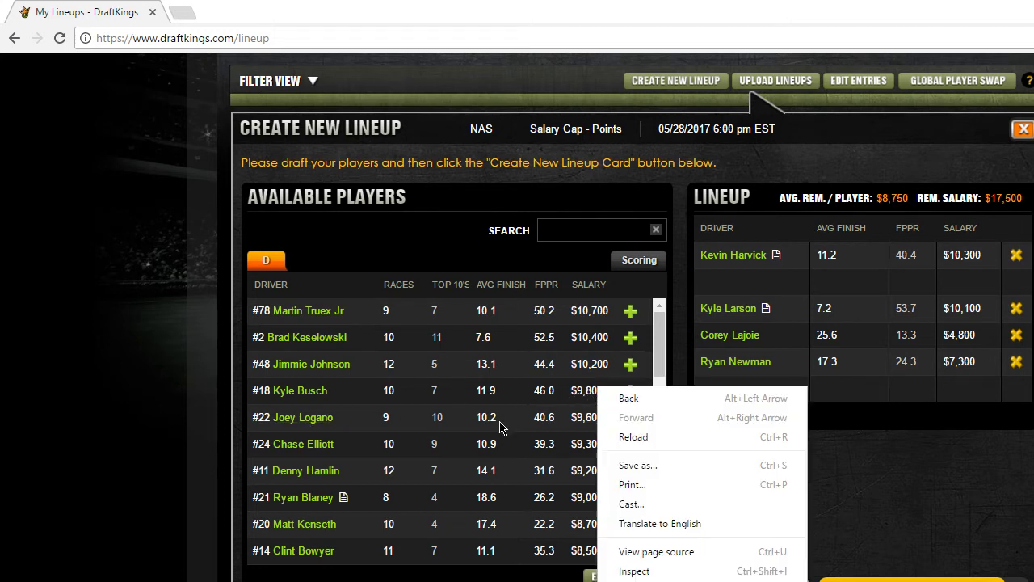
{"action": "left_click", "coordinate": [505, 404]}
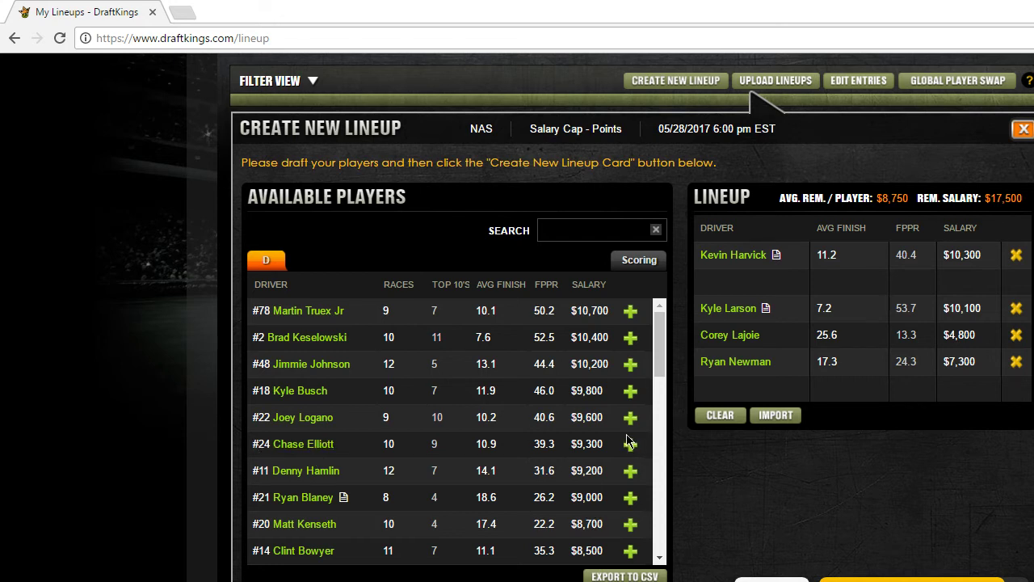
Check Joey Logano's recent race results, and add Chase Elliott to the lineup in the open second spot.
{"action": "left_click", "coordinate": [307, 419]}
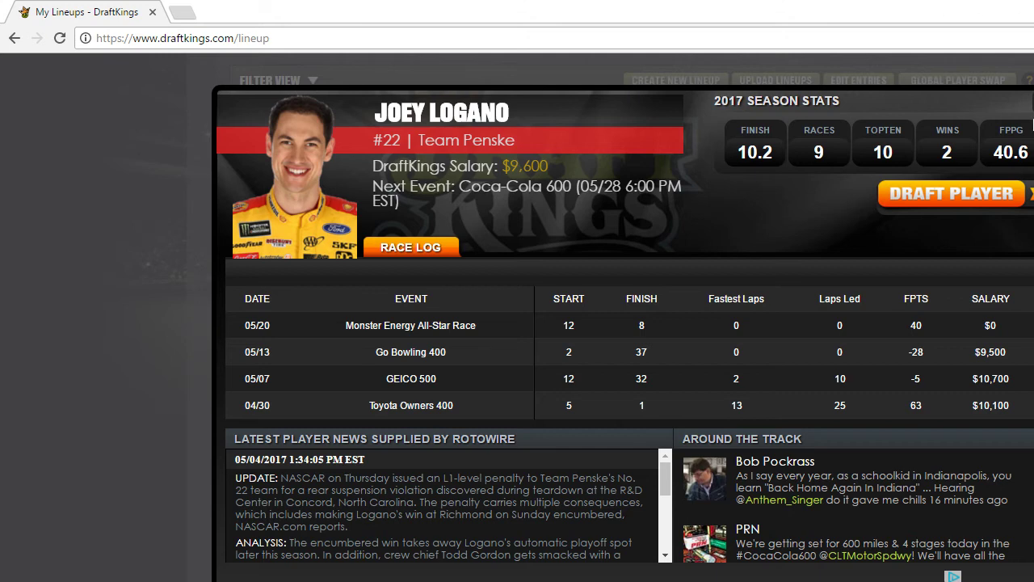
{"action": "left_click", "coordinate": [1033, 89]}
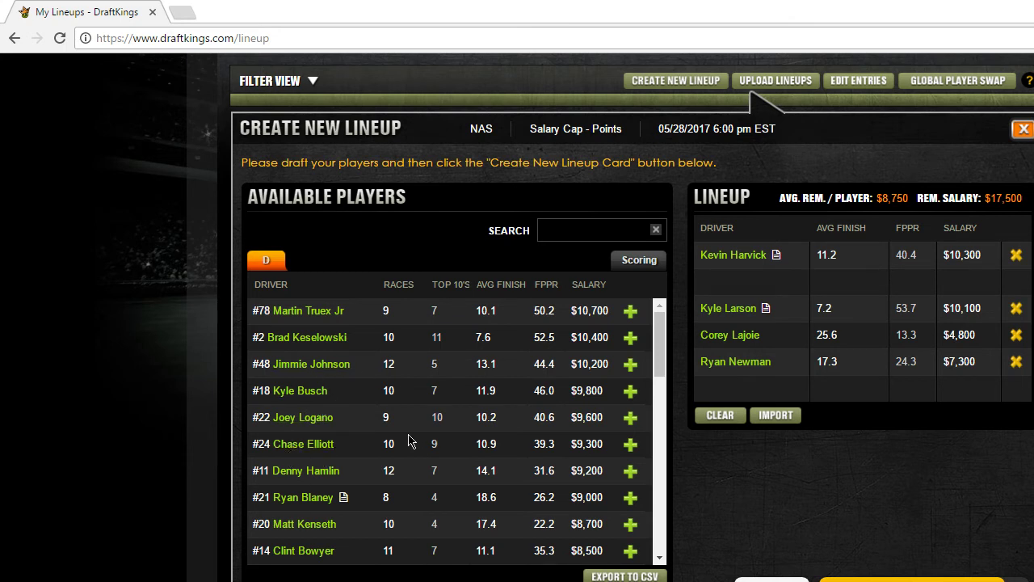
{"action": "left_click", "coordinate": [633, 449]}
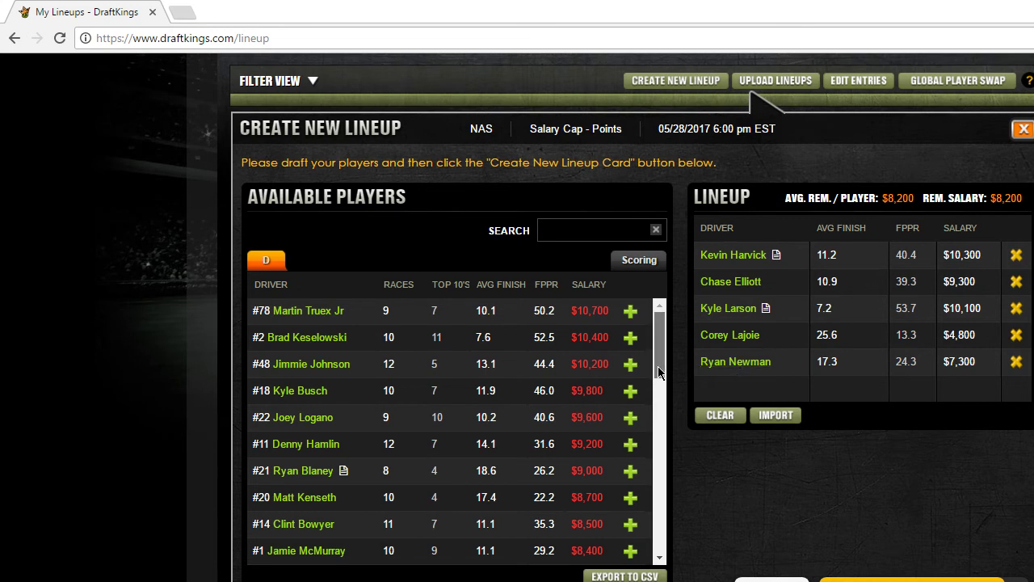
Check Erik Jones's recent race results, and fill the last lineup spot with D. Earnhardt Jr at $7,900.
{"action": "scroll", "coordinate": [657, 366], "scroll_direction": "down", "scroll_amount": 1}
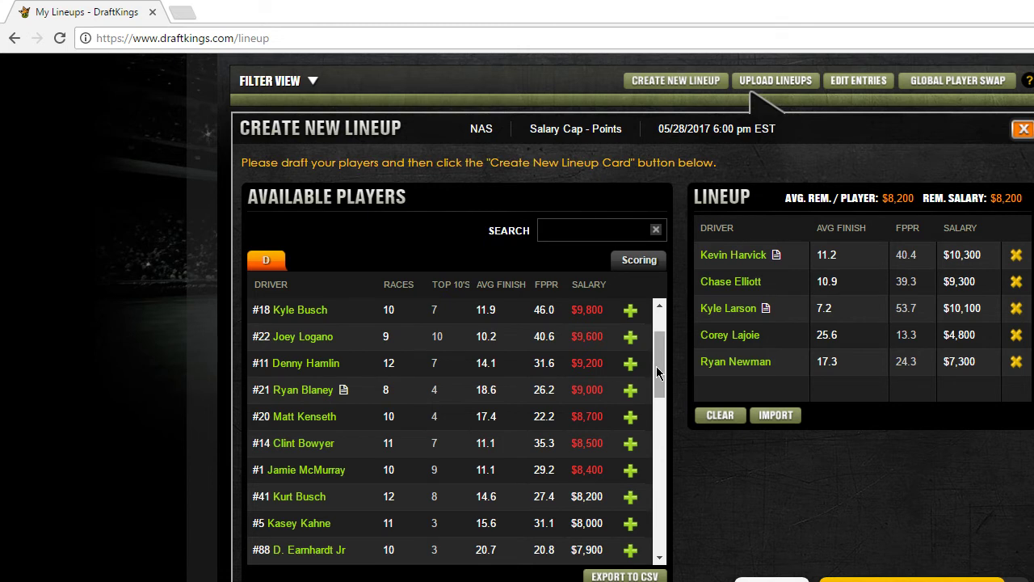
{"action": "left_click_drag", "start_coordinate": [657, 372], "coordinate": [667, 410]}
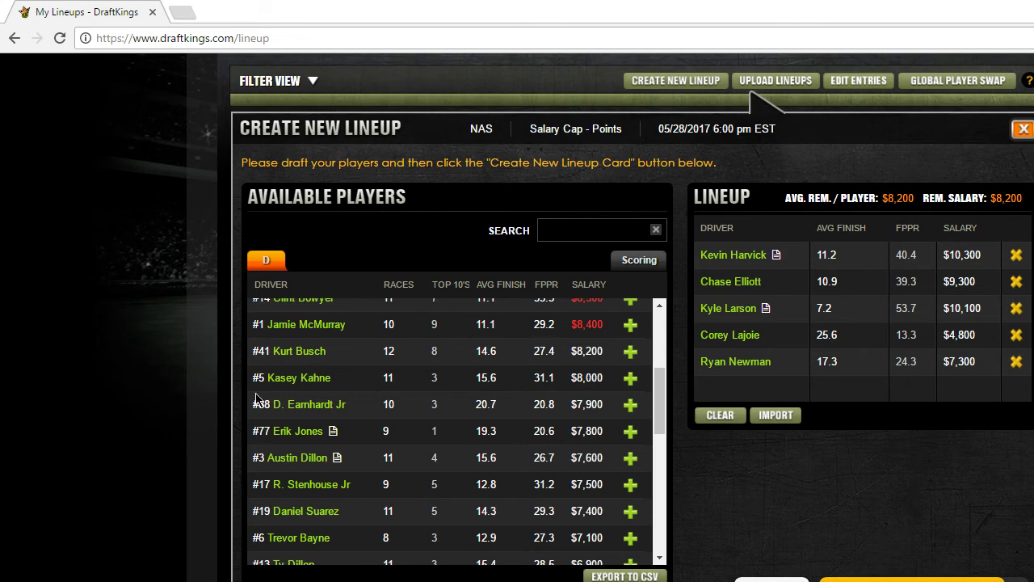
{"action": "left_click", "coordinate": [298, 431]}
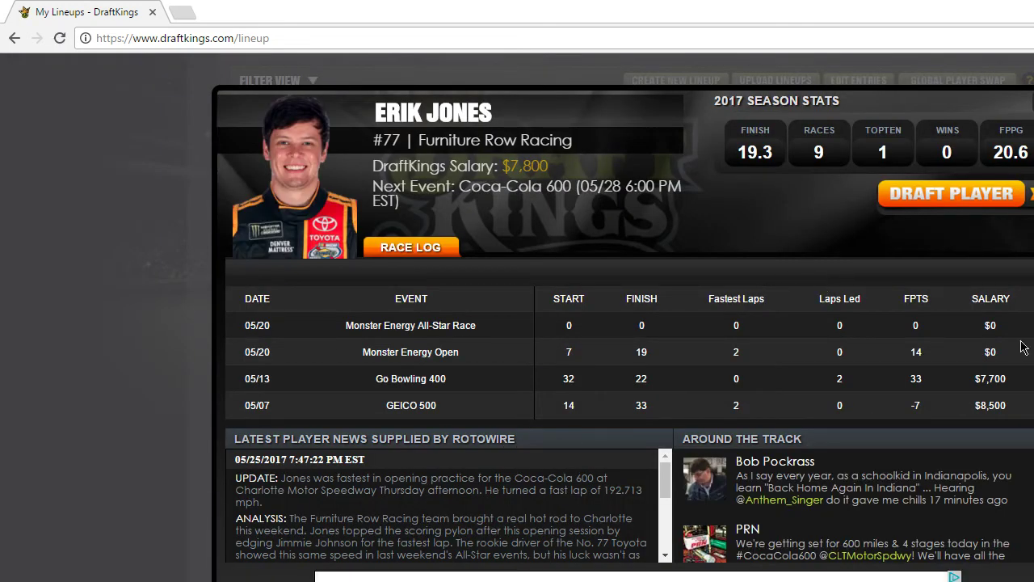
{"action": "scroll", "coordinate": [566, 356], "scroll_direction": "down", "scroll_amount": 1}
{"action": "scroll", "coordinate": [630, 352], "scroll_direction": "down", "scroll_amount": 1}
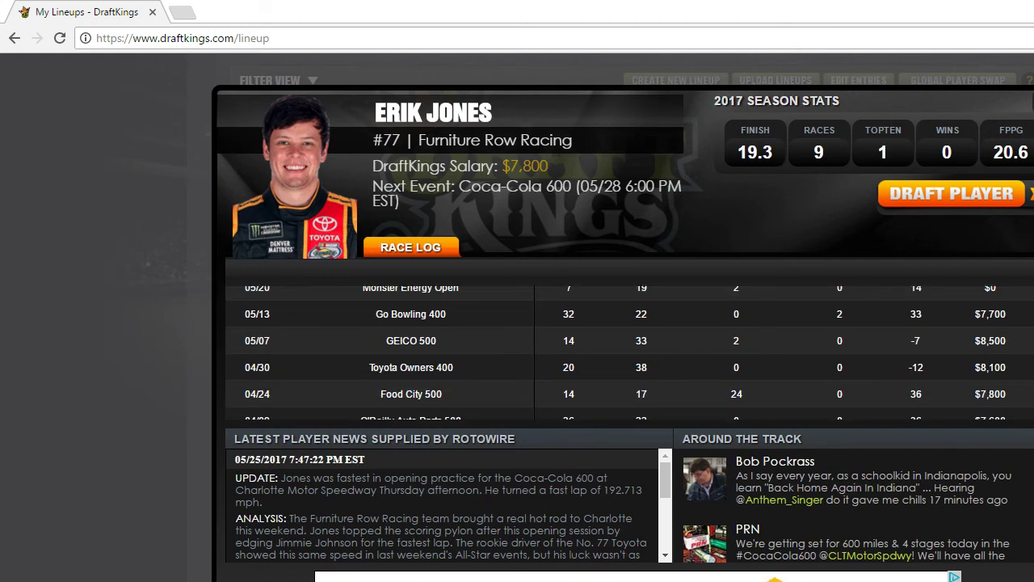
{"action": "left_click", "coordinate": [1033, 101]}
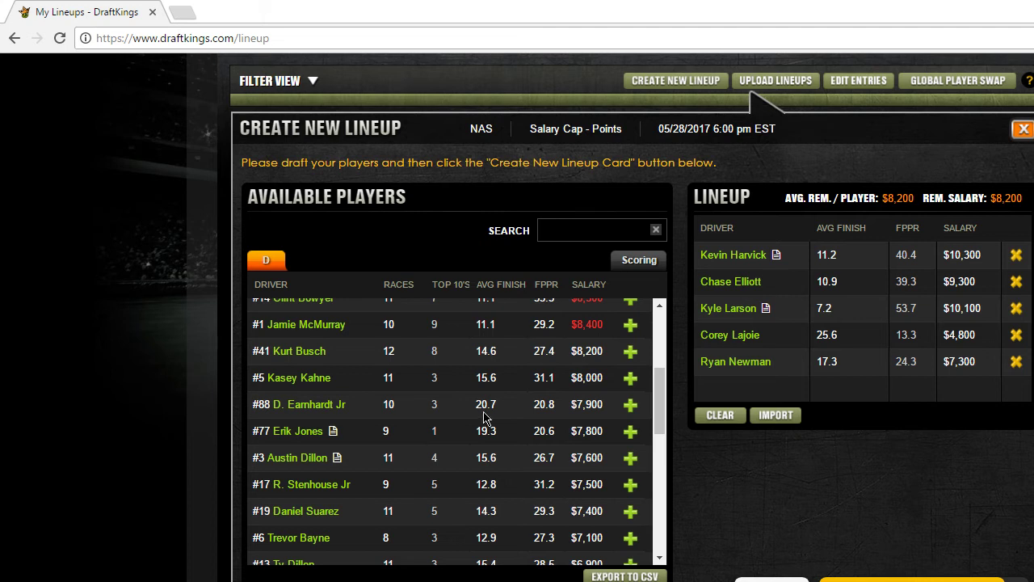
{"action": "left_click", "coordinate": [631, 405]}
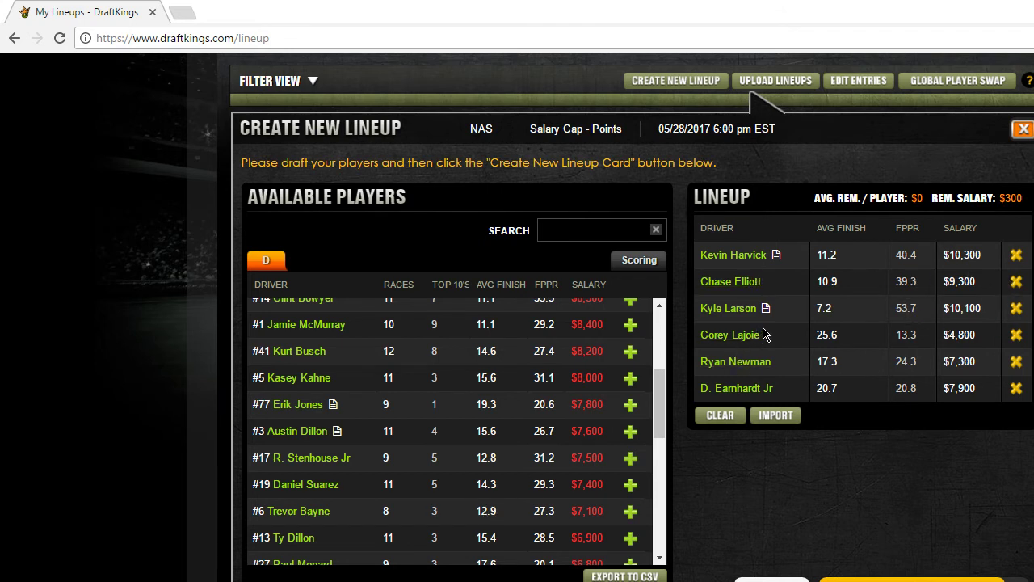
Remove Corey Lajoie from the lineup and check Landon Cassill's race log as a low-priced alternative.
{"action": "left_click", "coordinate": [1016, 335]}
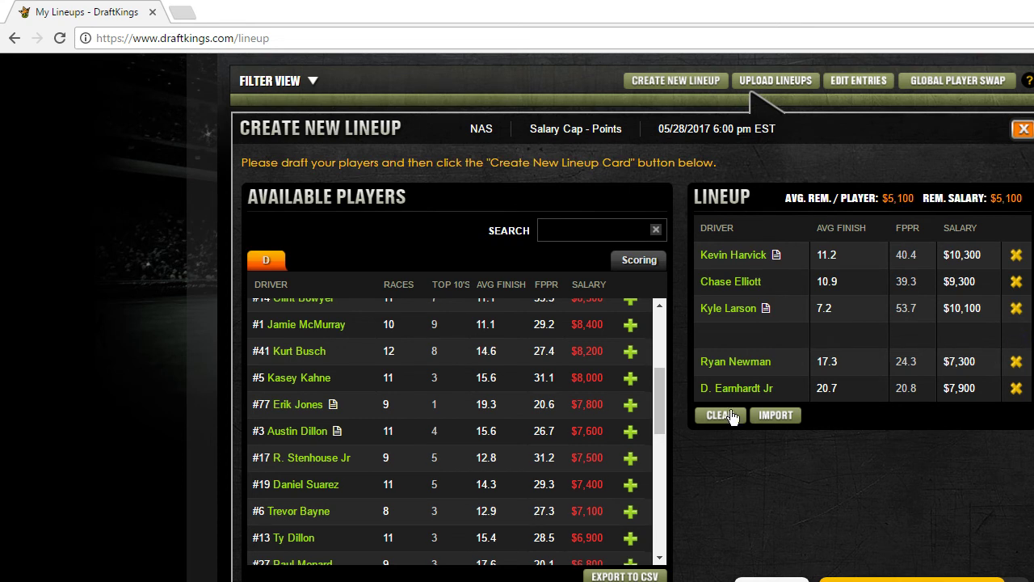
{"action": "left_click_drag", "start_coordinate": [661, 383], "coordinate": [668, 488]}
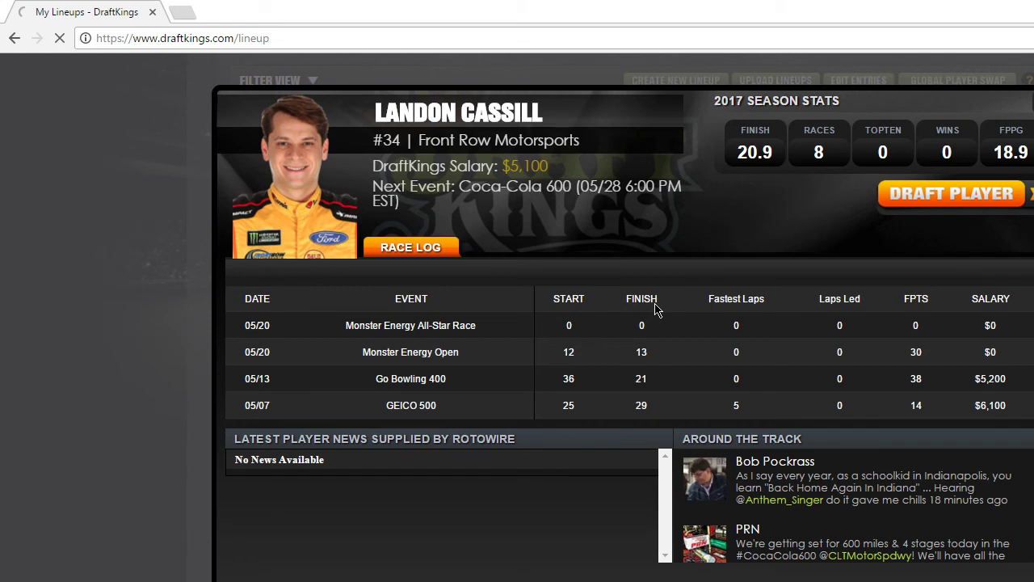
{"action": "scroll", "coordinate": [630, 356], "scroll_direction": "down", "scroll_amount": 3}
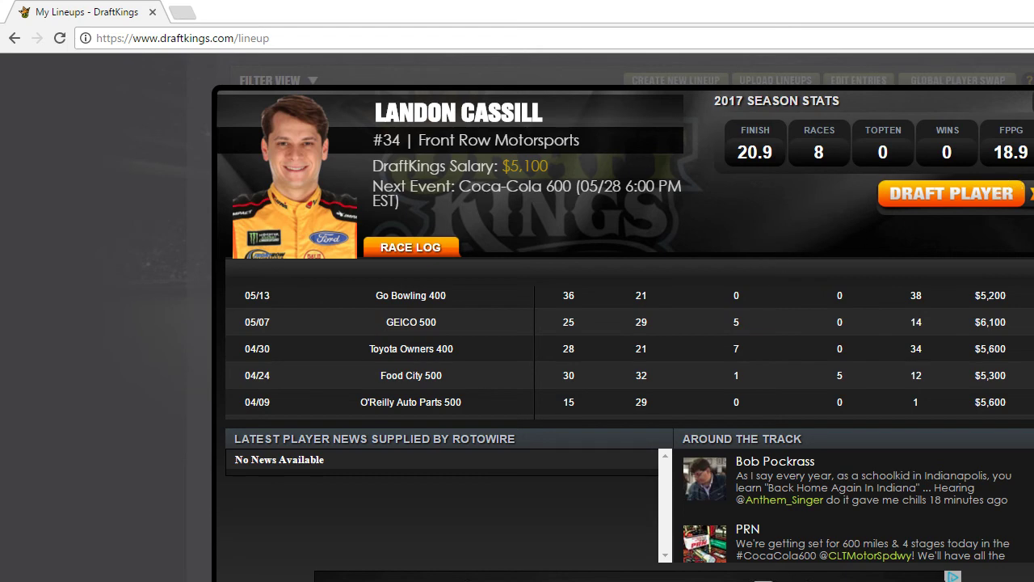
{"action": "left_click", "coordinate": [1033, 93]}
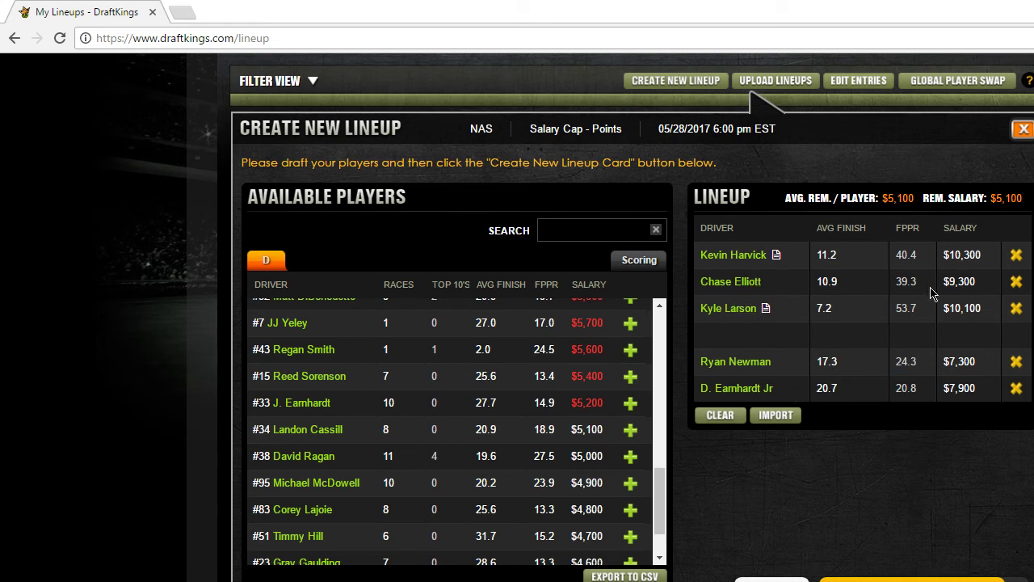
Remove Chase Elliott and D. Earnhardt Jr from the lineup, and add Kyle Busch in the second spot.
{"action": "left_click", "coordinate": [1018, 283]}
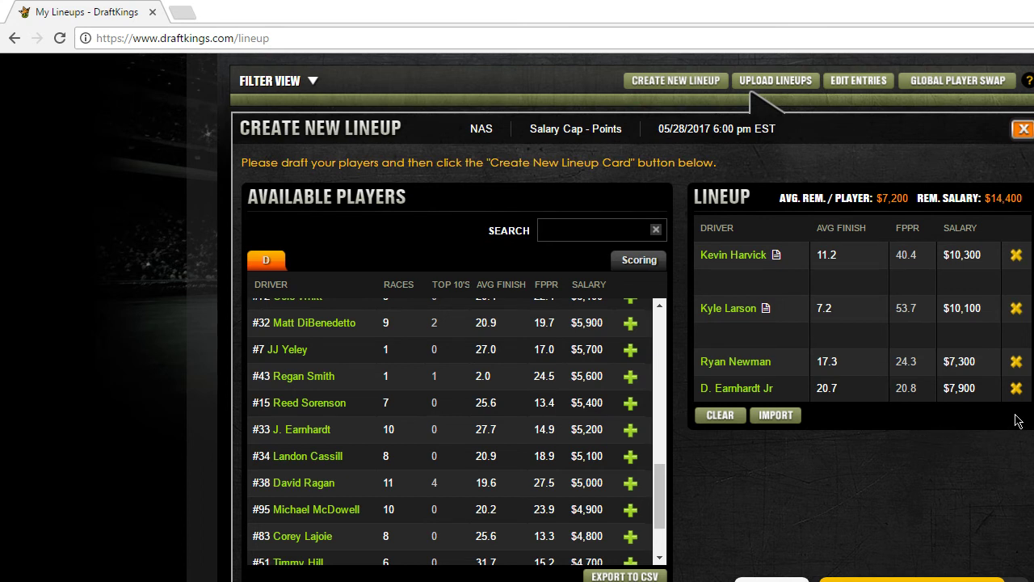
{"action": "left_click", "coordinate": [1016, 388]}
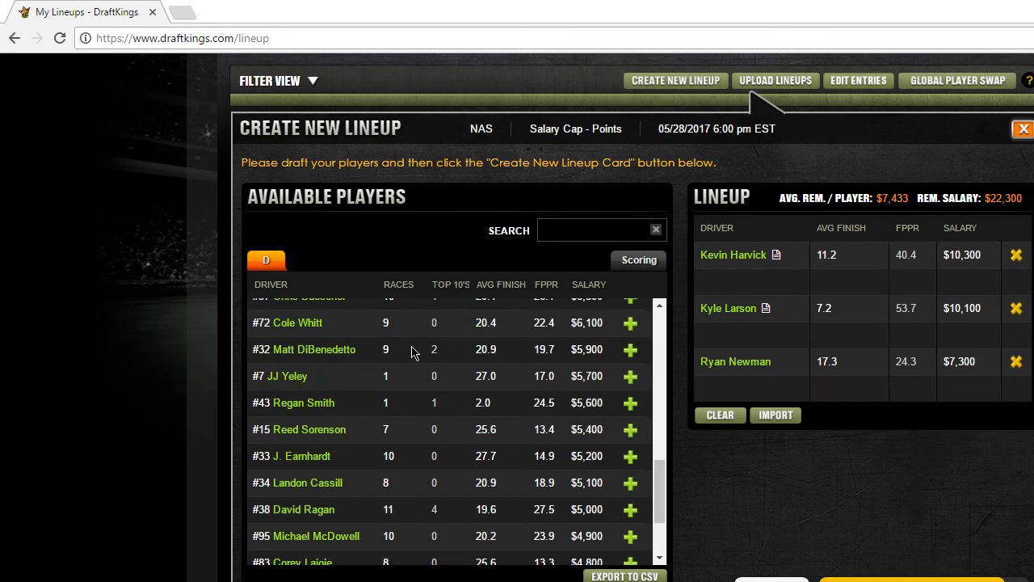
{"action": "left_click_drag", "start_coordinate": [657, 482], "coordinate": [670, 332]}
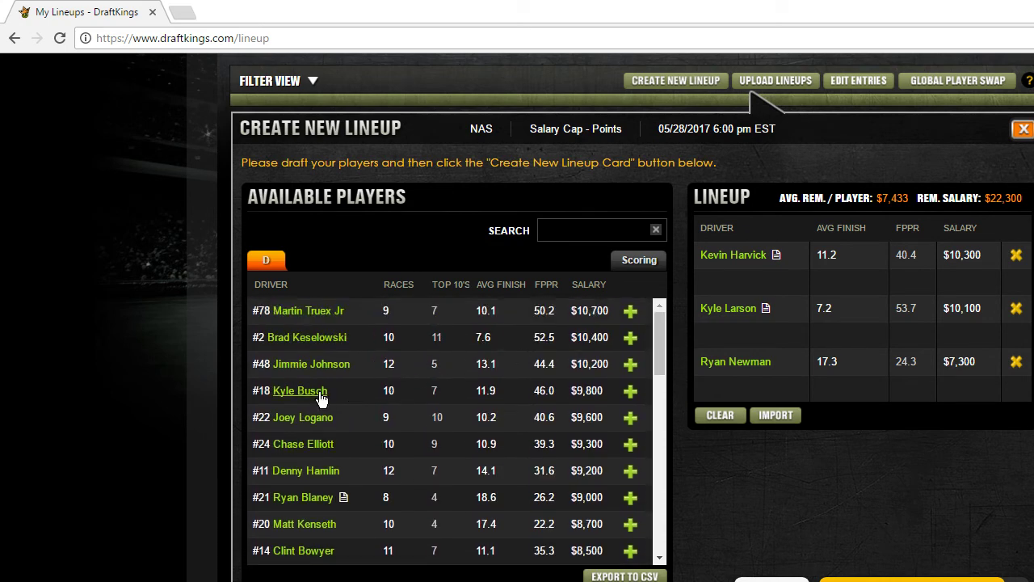
{"action": "left_click", "coordinate": [630, 391]}
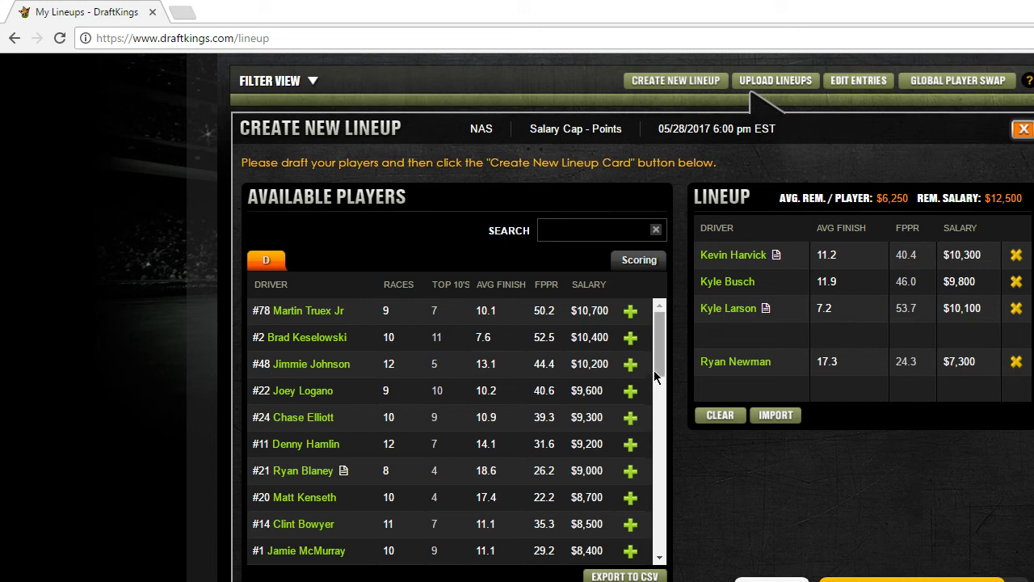
Add Chris Buescher to the lineup and look through the affordable low-priced drivers for the last spot.
{"action": "left_click_drag", "start_coordinate": [654, 371], "coordinate": [669, 485]}
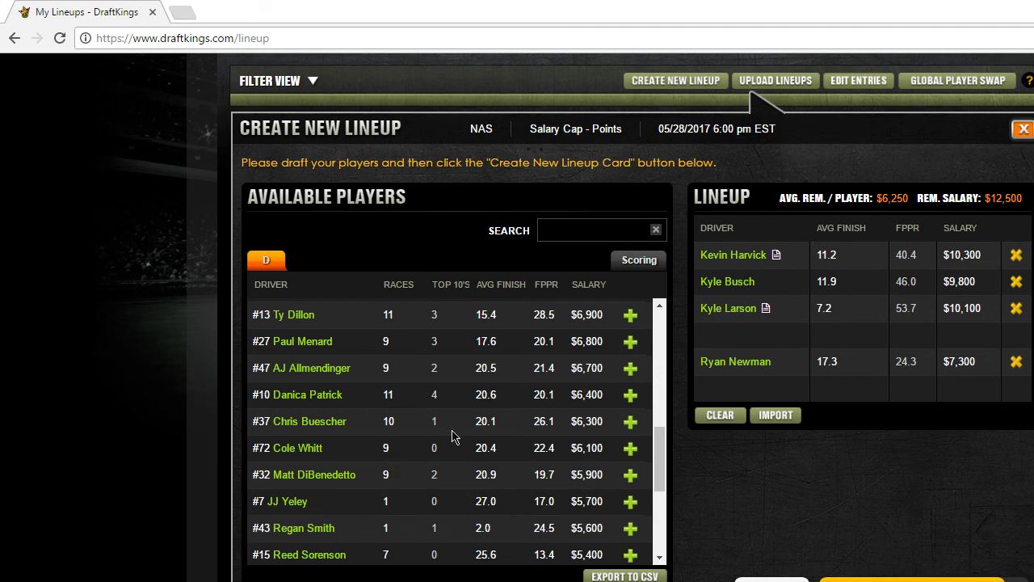
{"action": "left_click", "coordinate": [630, 422]}
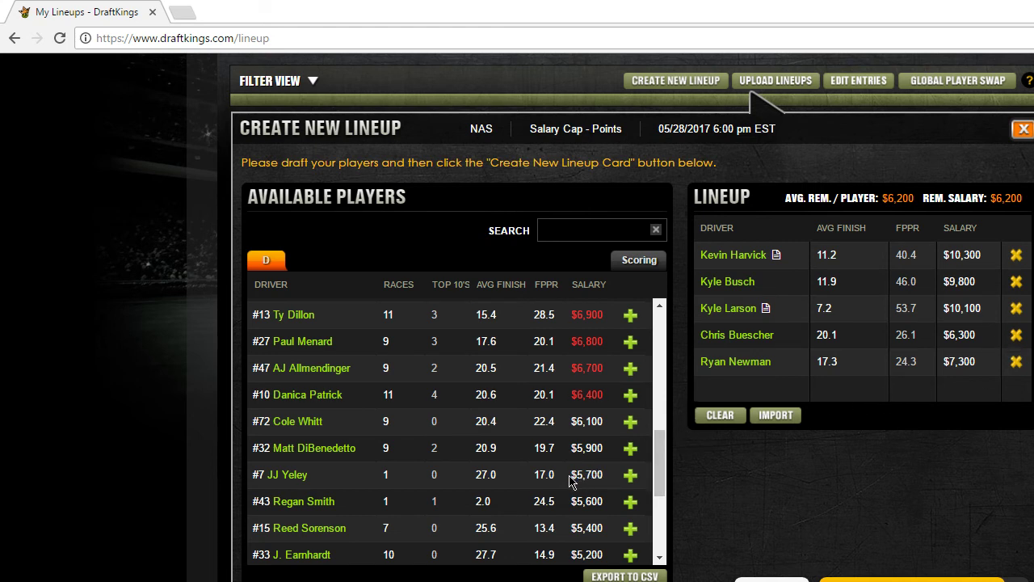
{"action": "scroll", "coordinate": [434, 494], "scroll_direction": "down", "scroll_amount": 1}
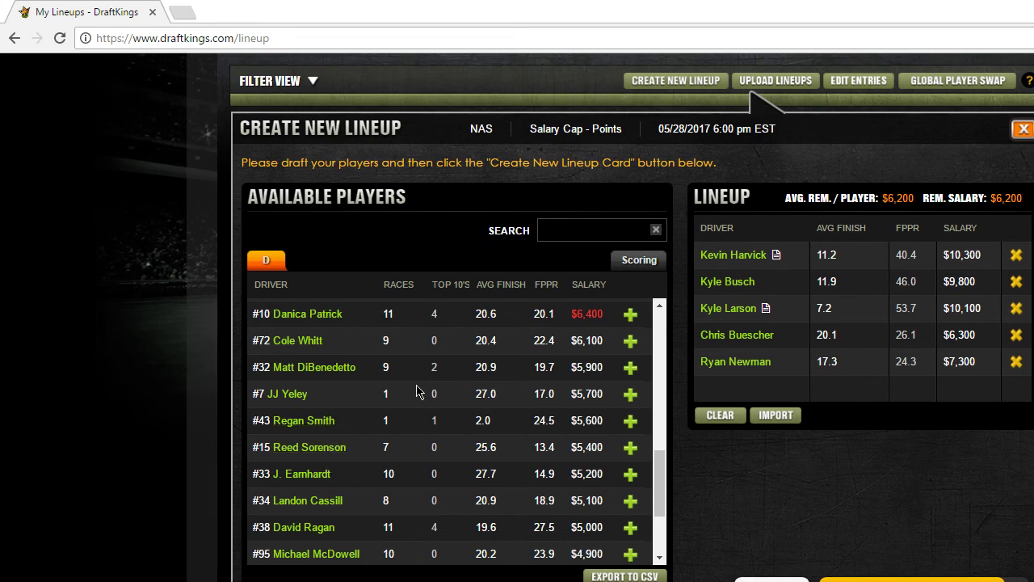
{"action": "scroll", "coordinate": [420, 391], "scroll_direction": "up", "scroll_amount": 2}
{"action": "scroll", "coordinate": [394, 482], "scroll_direction": "down", "scroll_amount": 1}
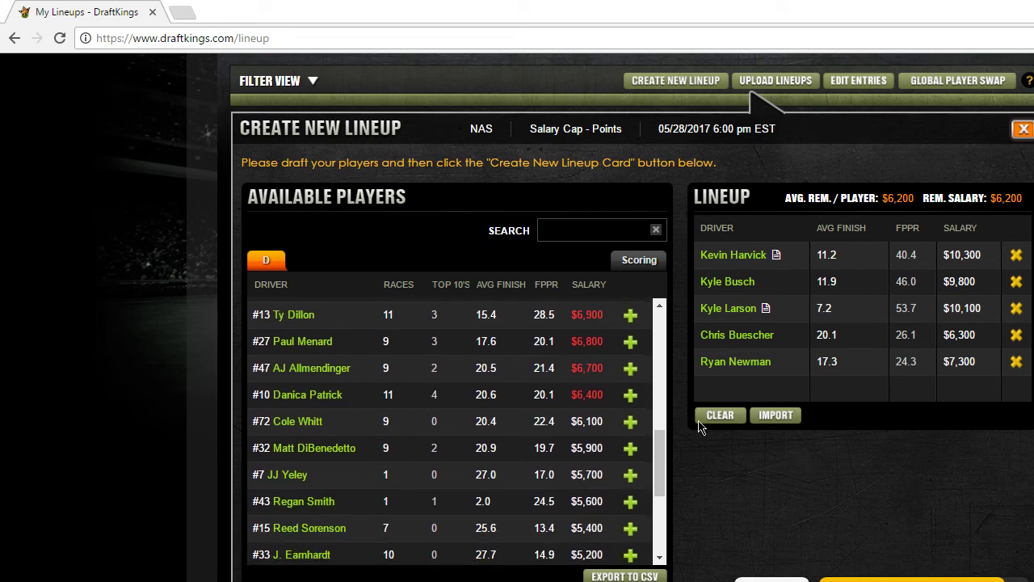
Remove Chris Buescher and Ryan Newman from the lineup, and look through the mid-priced drivers for replacements.
{"action": "left_click", "coordinate": [1017, 335]}
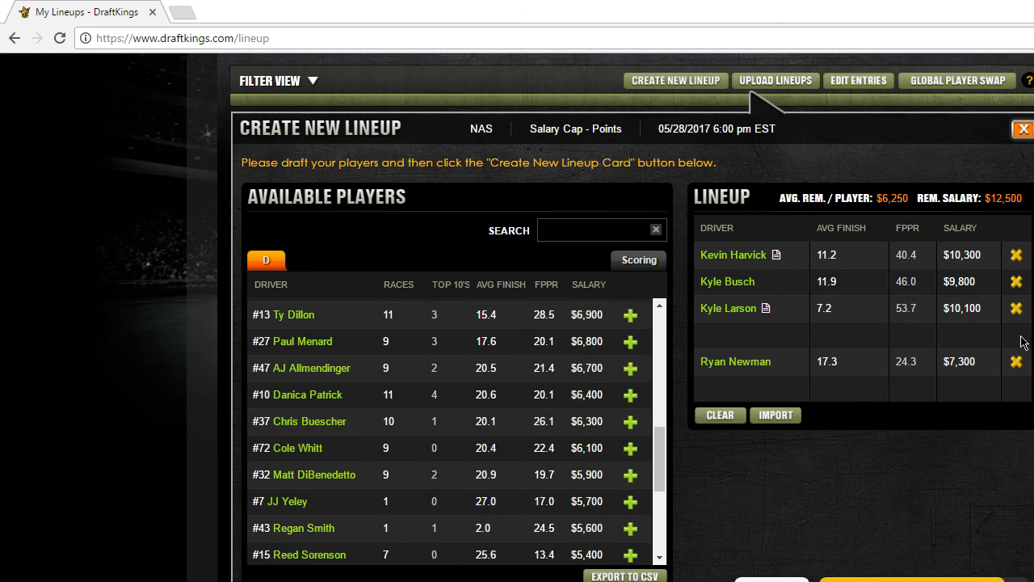
{"action": "left_click", "coordinate": [1015, 362]}
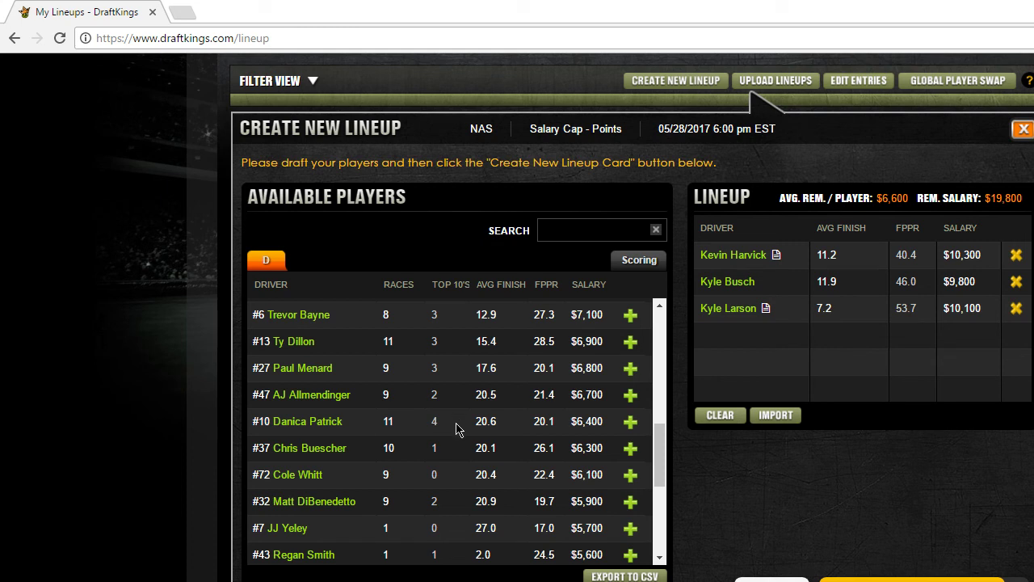
{"action": "scroll", "coordinate": [456, 436], "scroll_direction": "up", "scroll_amount": 1}
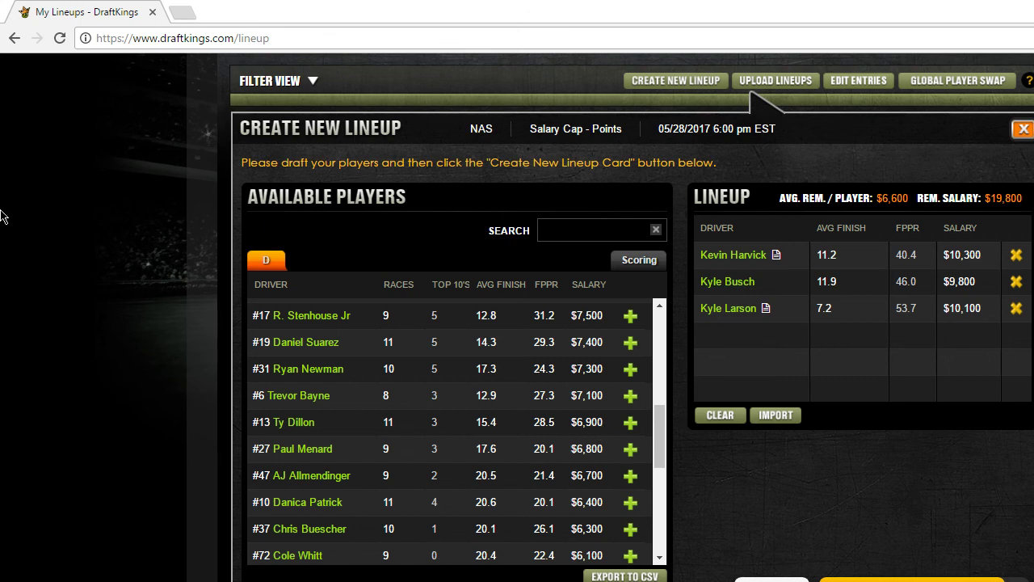
{"action": "scroll", "coordinate": [340, 381], "scroll_direction": "up", "scroll_amount": 1}
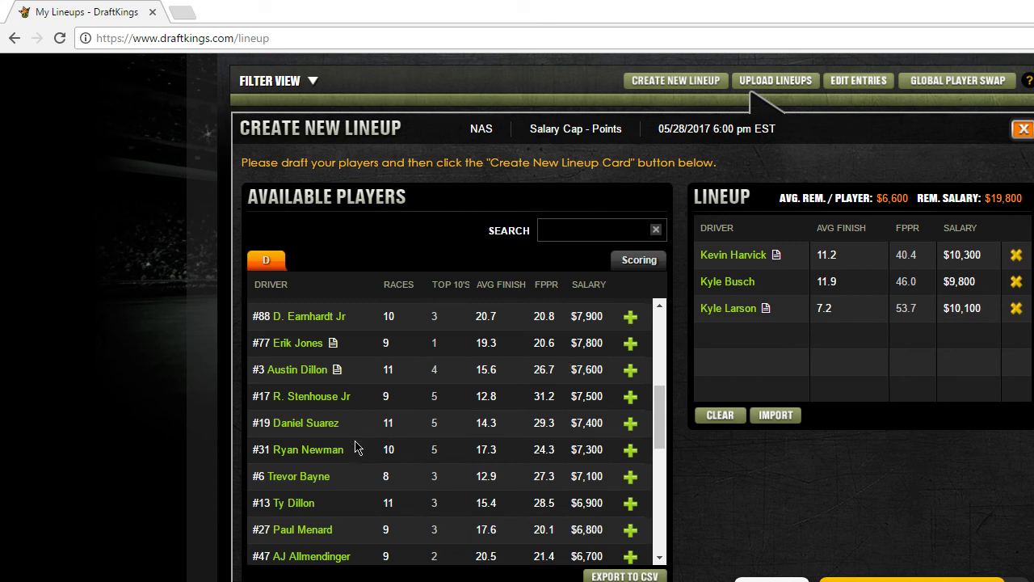
Try Ty Dillon and AJ Allmendinger in the open lineup spots, and remove both again.
{"action": "left_click", "coordinate": [630, 503]}
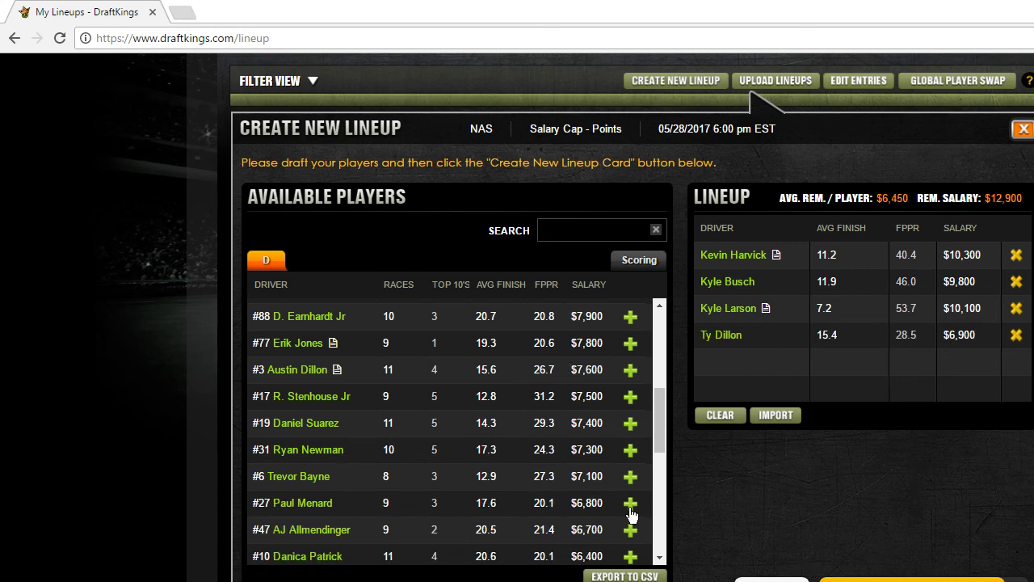
{"action": "left_click", "coordinate": [630, 530]}
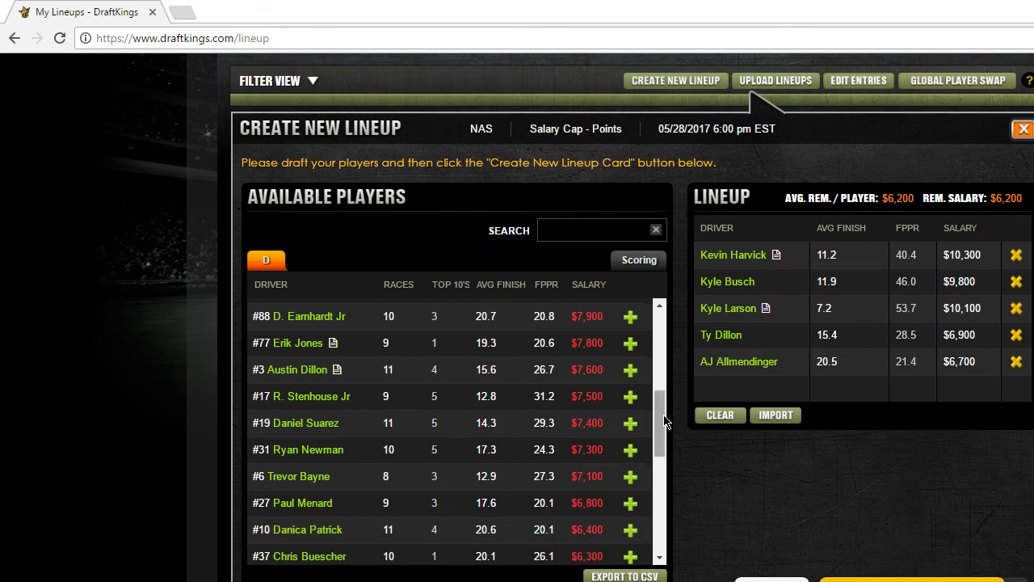
{"action": "left_click_drag", "start_coordinate": [663, 409], "coordinate": [667, 480]}
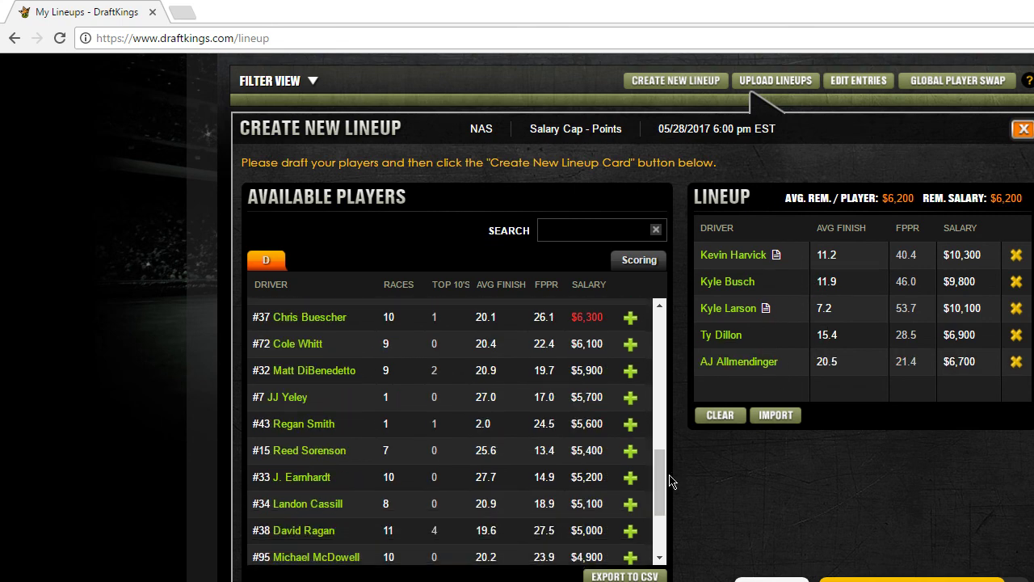
{"action": "left_click", "coordinate": [1017, 360]}
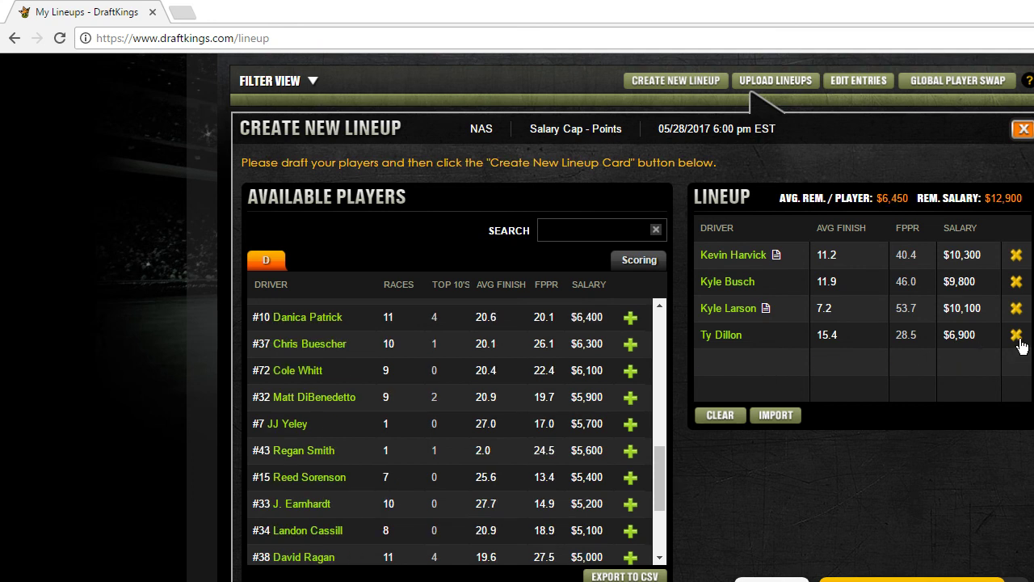
{"action": "left_click", "coordinate": [1016, 334]}
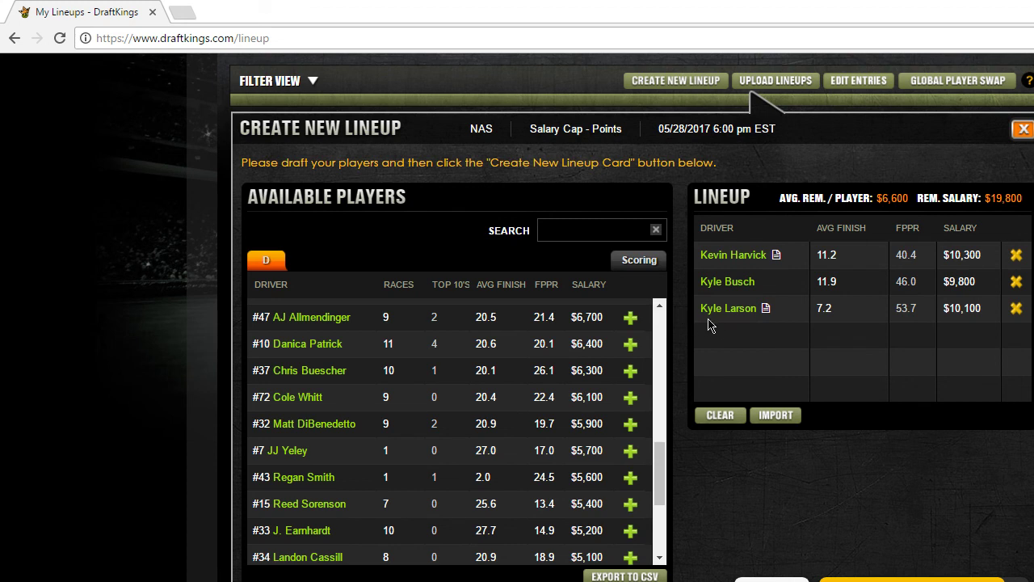
Fill the three open lineup spots with Corey Lajoie, Ty Dillon and Danica Patrick.
{"action": "left_click_drag", "start_coordinate": [660, 474], "coordinate": [651, 513]}
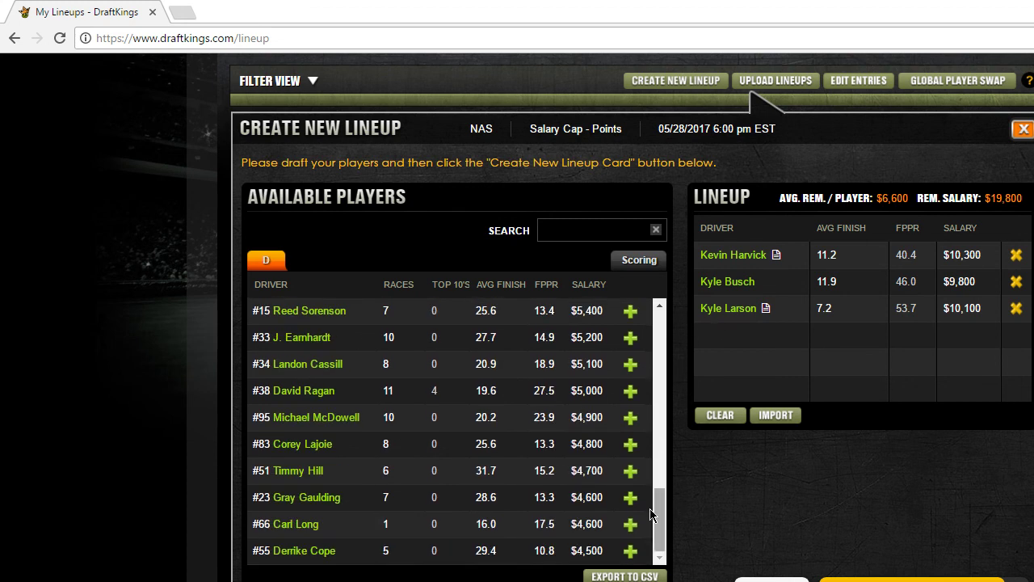
{"action": "left_click", "coordinate": [631, 445]}
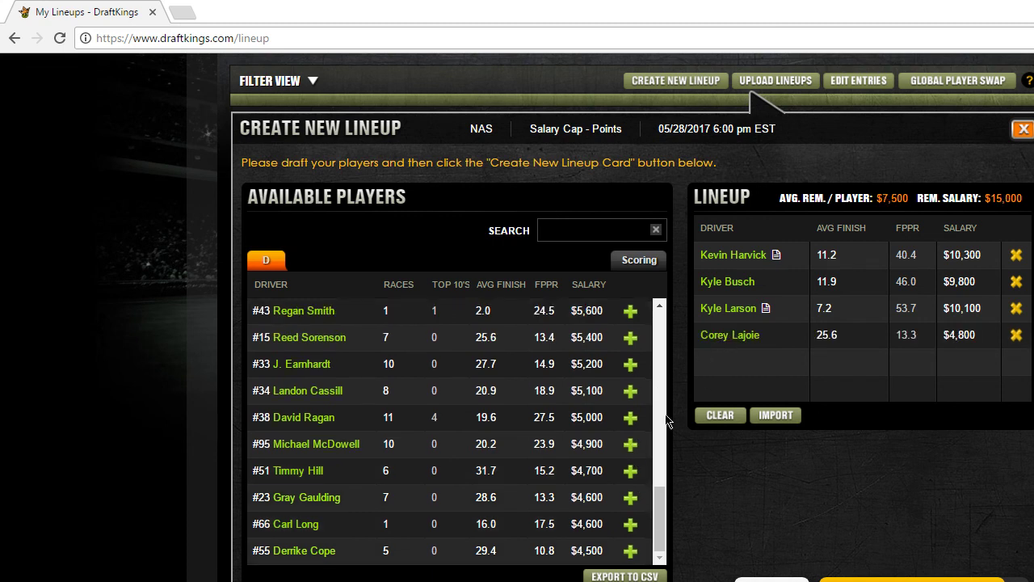
{"action": "left_click_drag", "start_coordinate": [663, 493], "coordinate": [678, 408]}
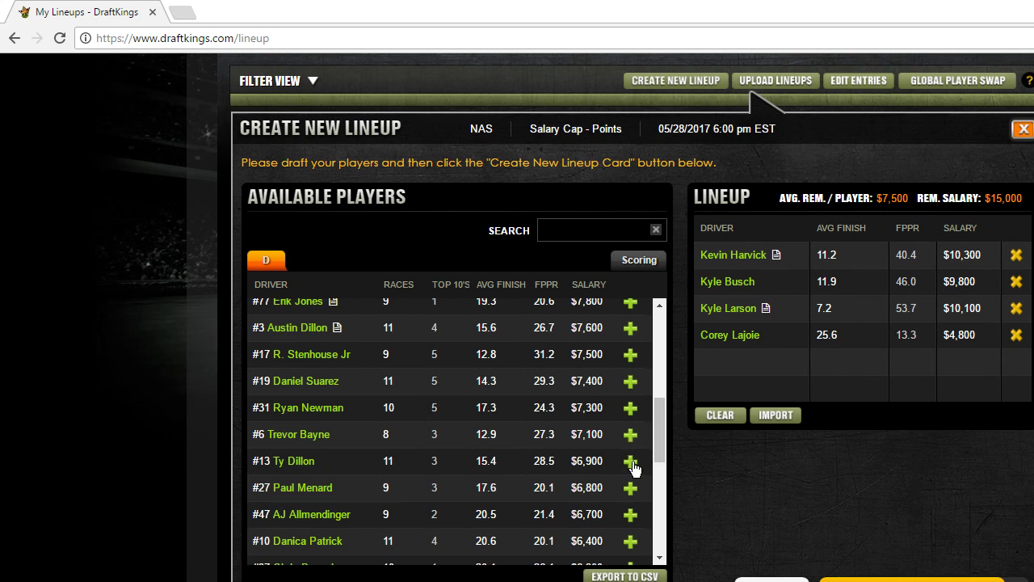
{"action": "left_click", "coordinate": [632, 464]}
{"action": "left_click", "coordinate": [640, 517]}
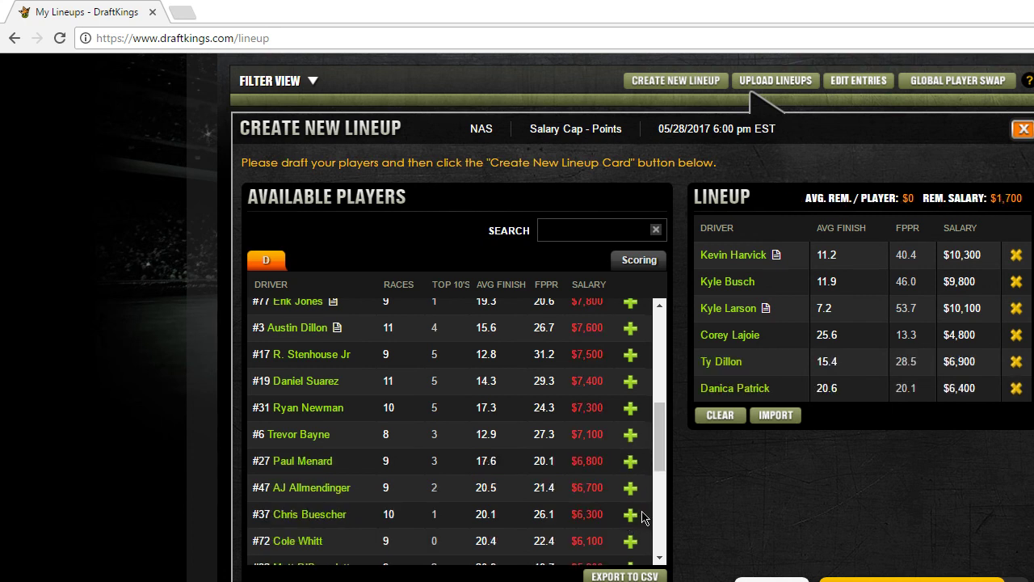
Remove Danica Patrick while considering mid-priced replacements, and clear all remaining drivers from the lineup.
{"action": "left_click", "coordinate": [1017, 391]}
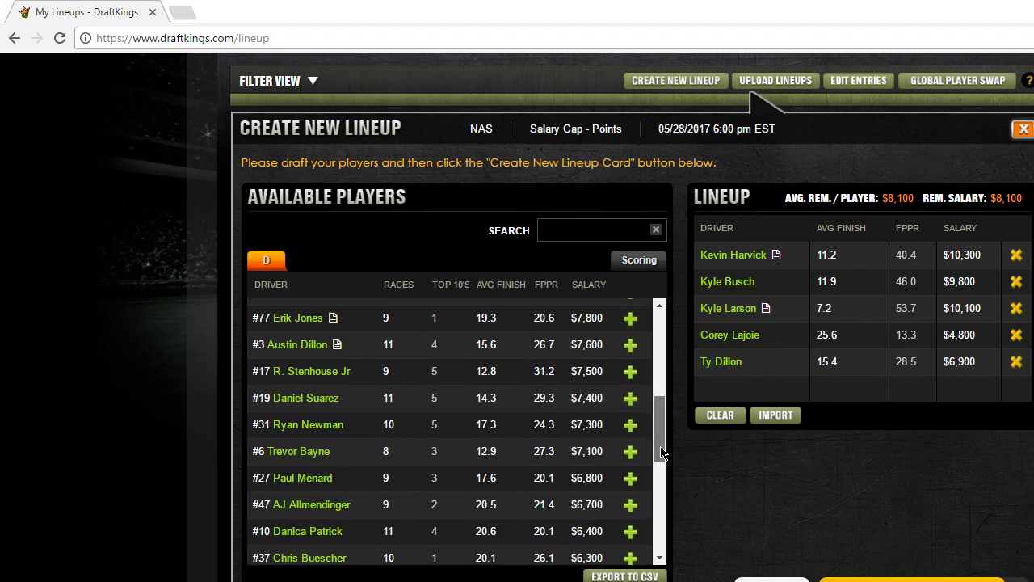
{"action": "left_click_drag", "start_coordinate": [661, 453], "coordinate": [661, 432]}
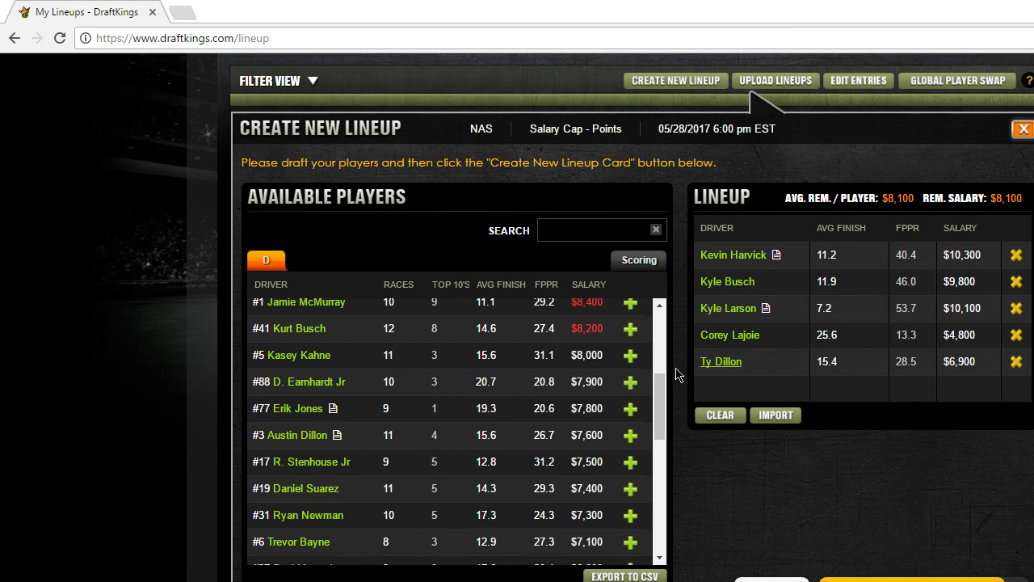
{"action": "left_click", "coordinate": [722, 416]}
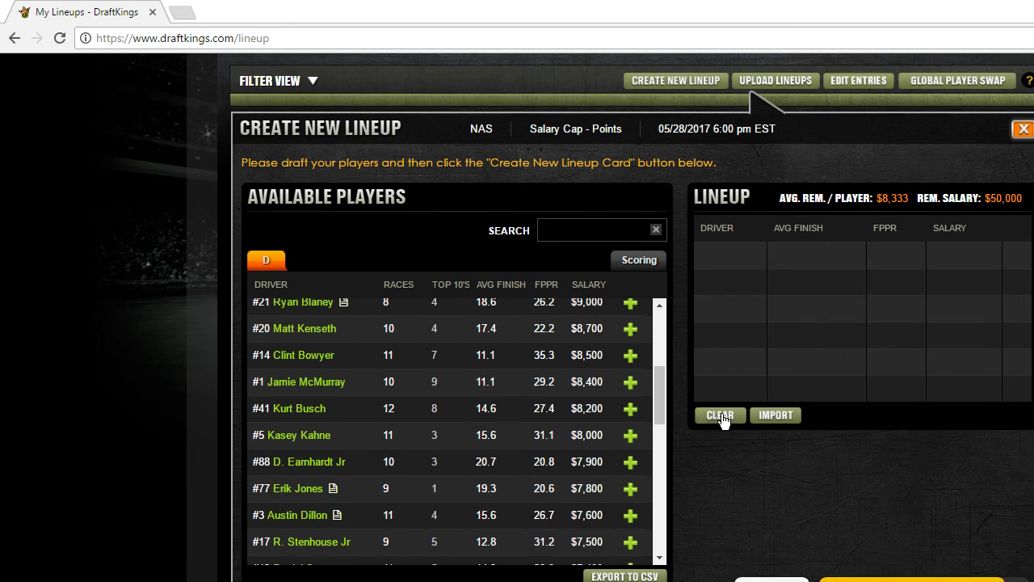